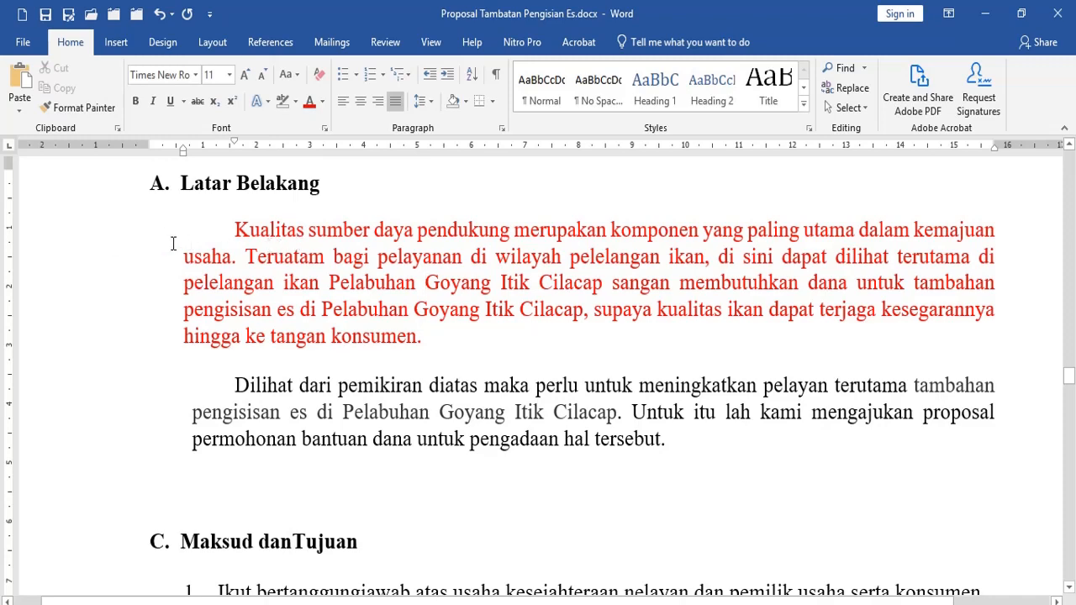
Step: Examine the line and paragraph spacing of the two body paragraphs under the Latar Belakang heading
left_click(69, 243)
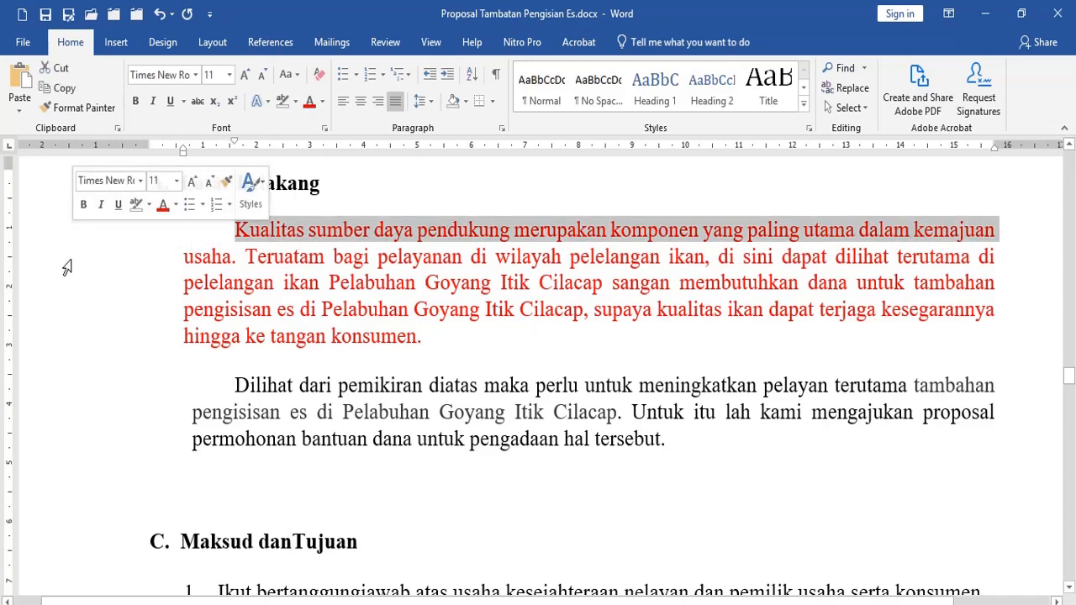
left_click(72, 256)
left_click(82, 286)
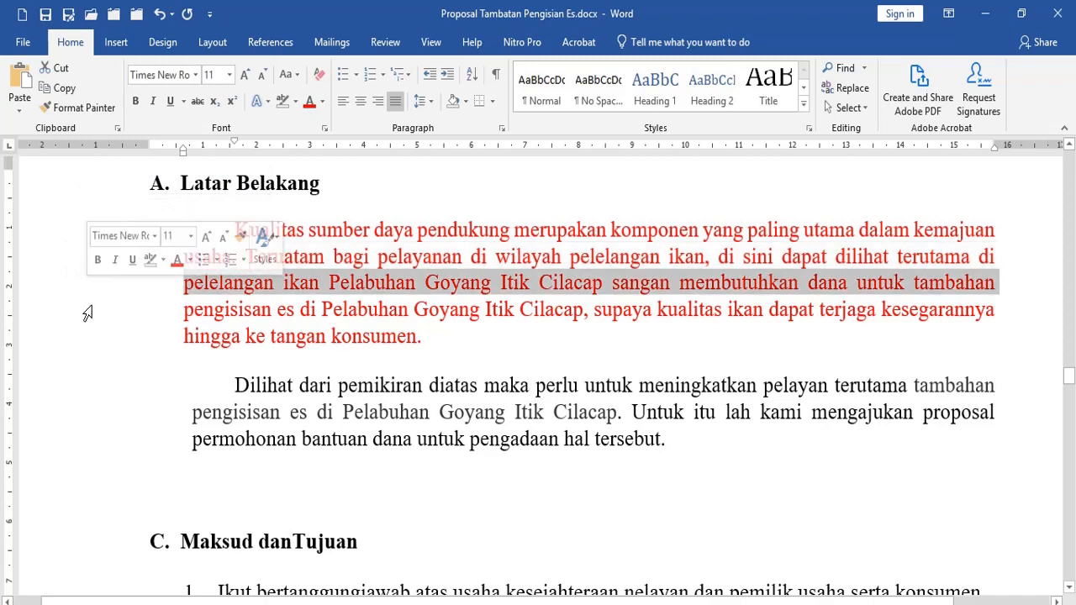
left_click(471, 259)
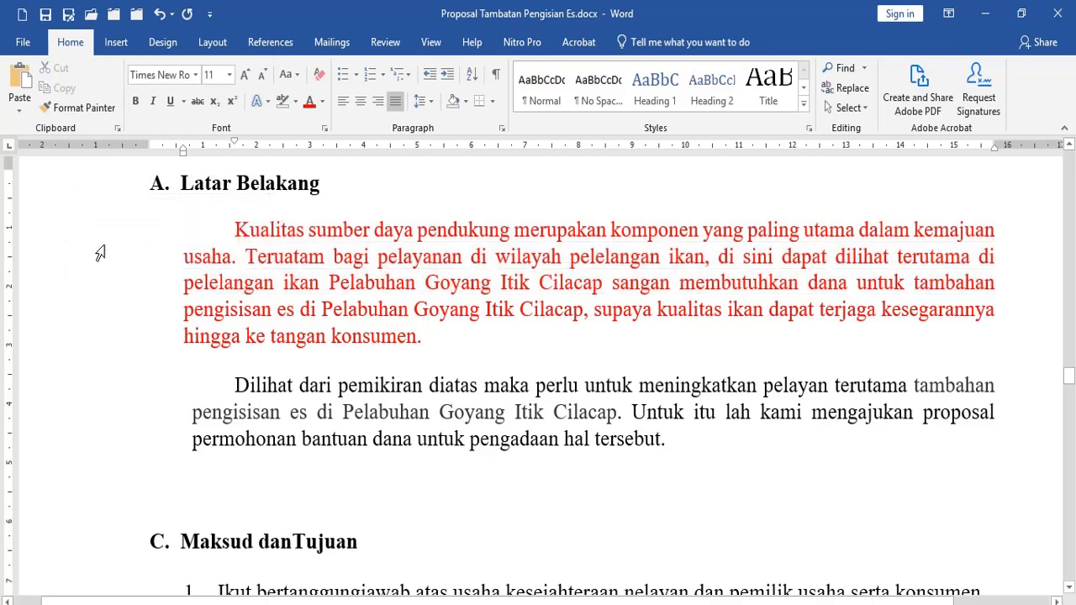
left_click_drag(79, 240, 92, 351)
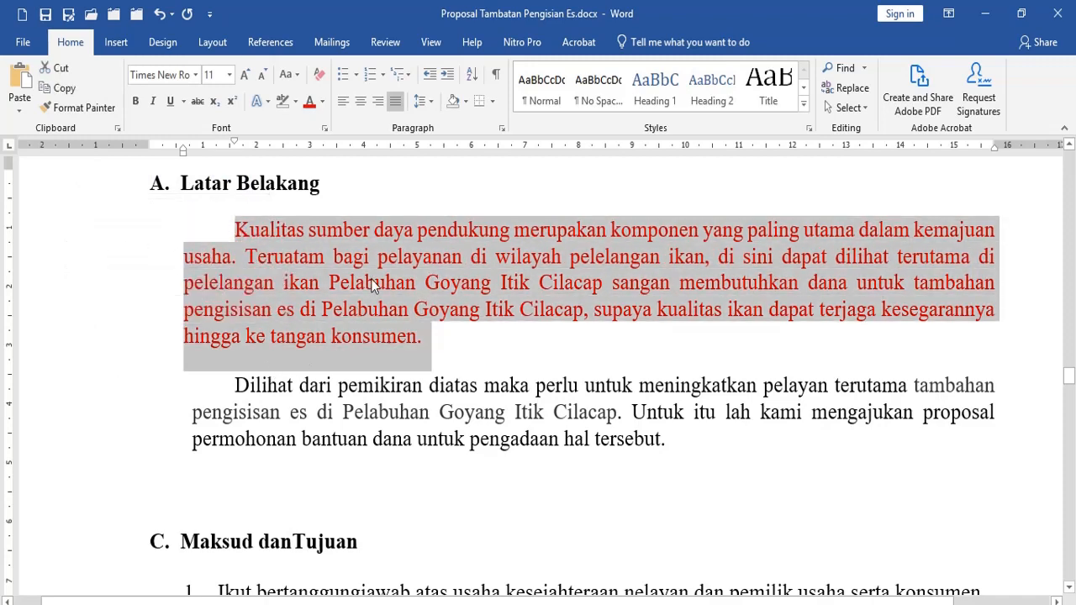
left_click(380, 277)
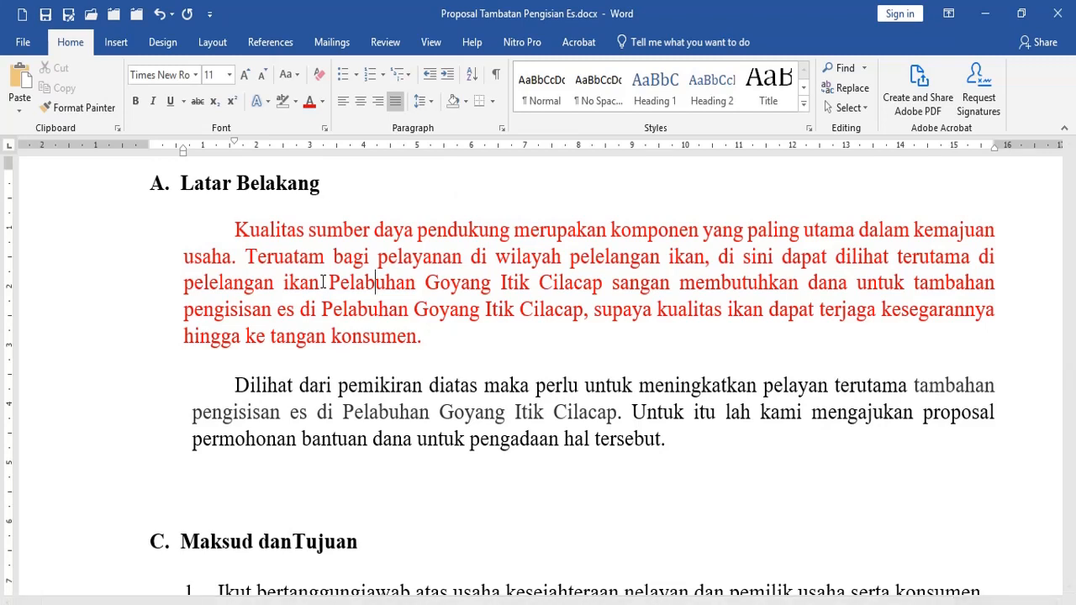
left_click(72, 242)
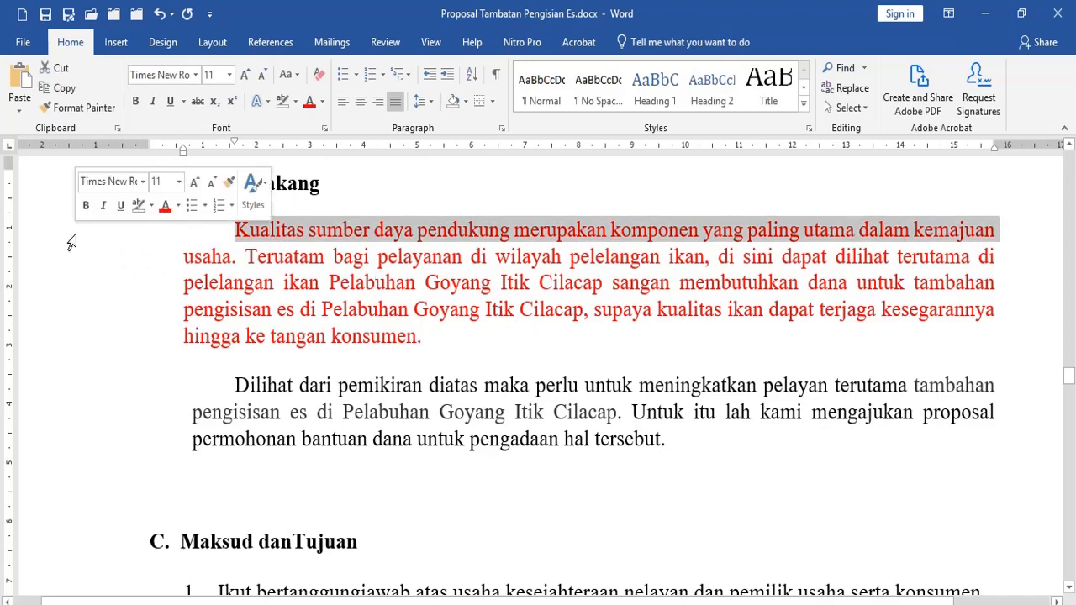
left_click(78, 265)
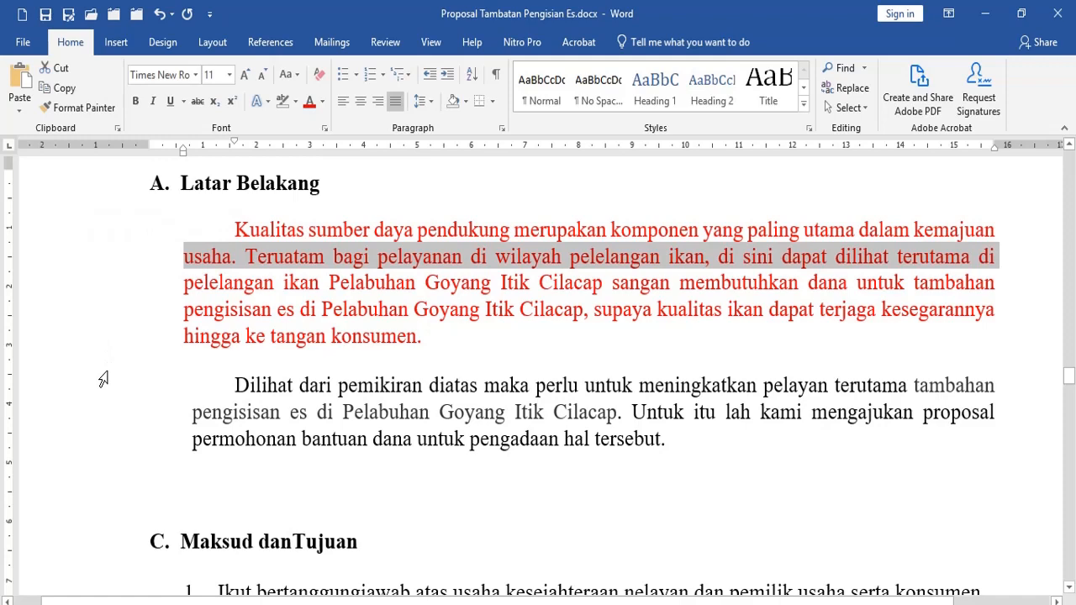
left_click_drag(95, 239, 98, 341)
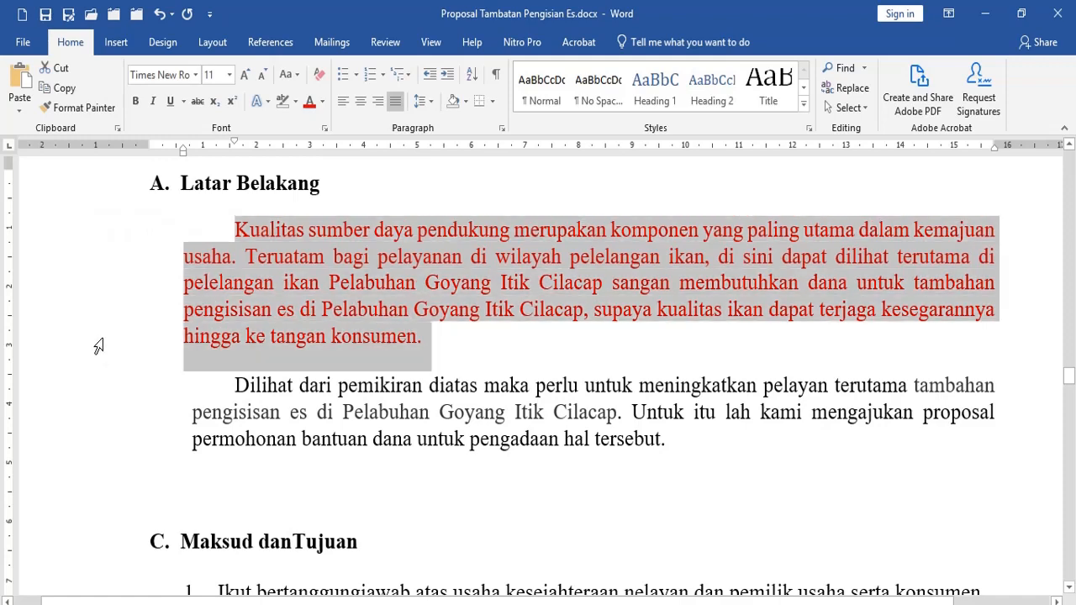
left_click_drag(96, 384, 98, 437)
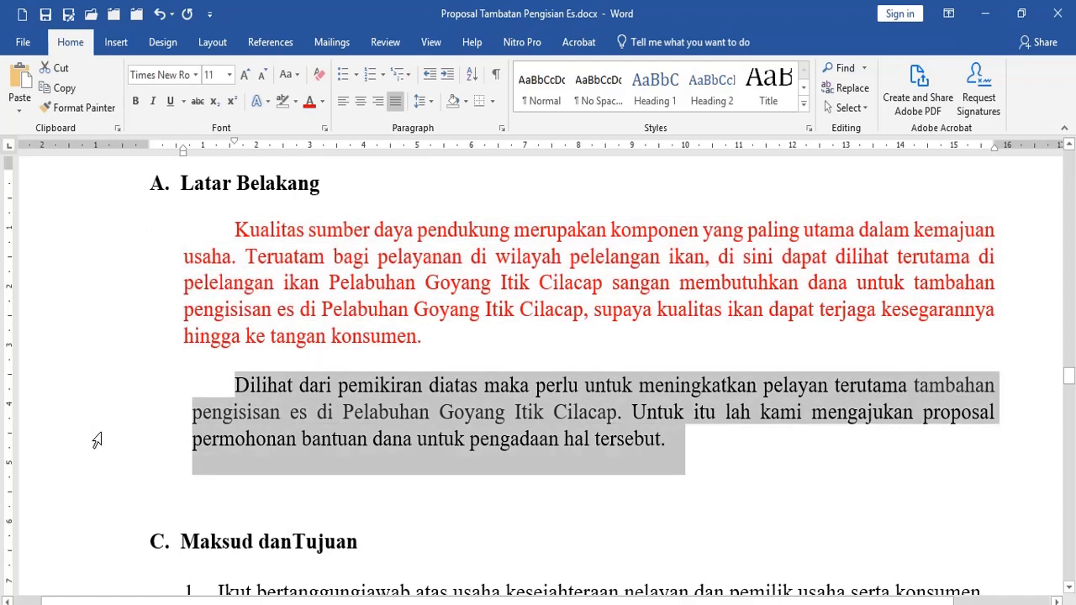
left_click(454, 442)
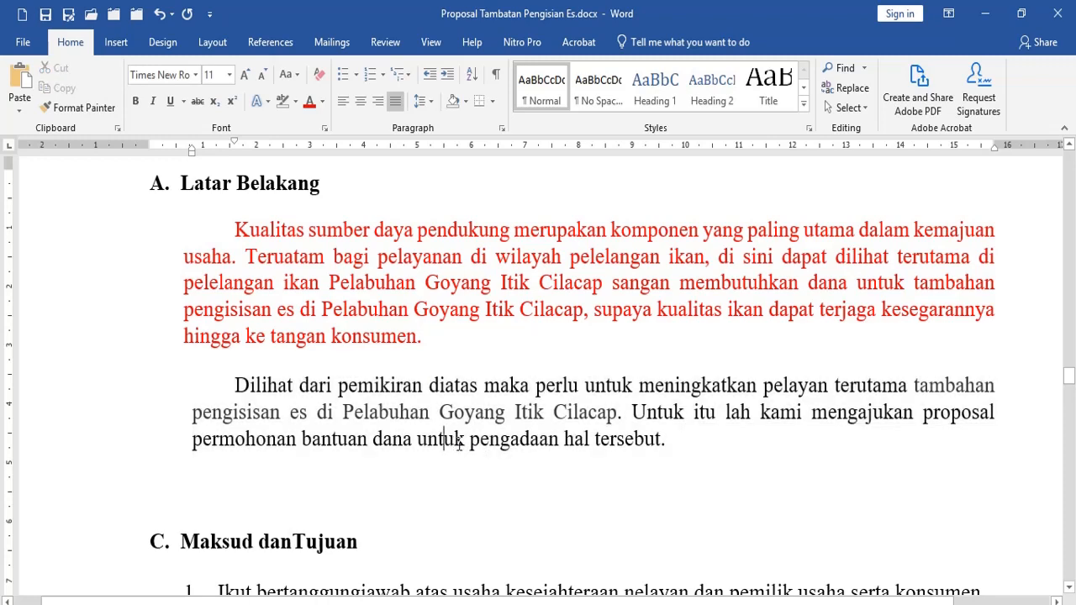
Step: Examine the gaps between the three numbered items under Maksud dan Tujuan, then return to the Latar Belakang section
scroll(459, 443, "down", 1)
left_click(408, 465)
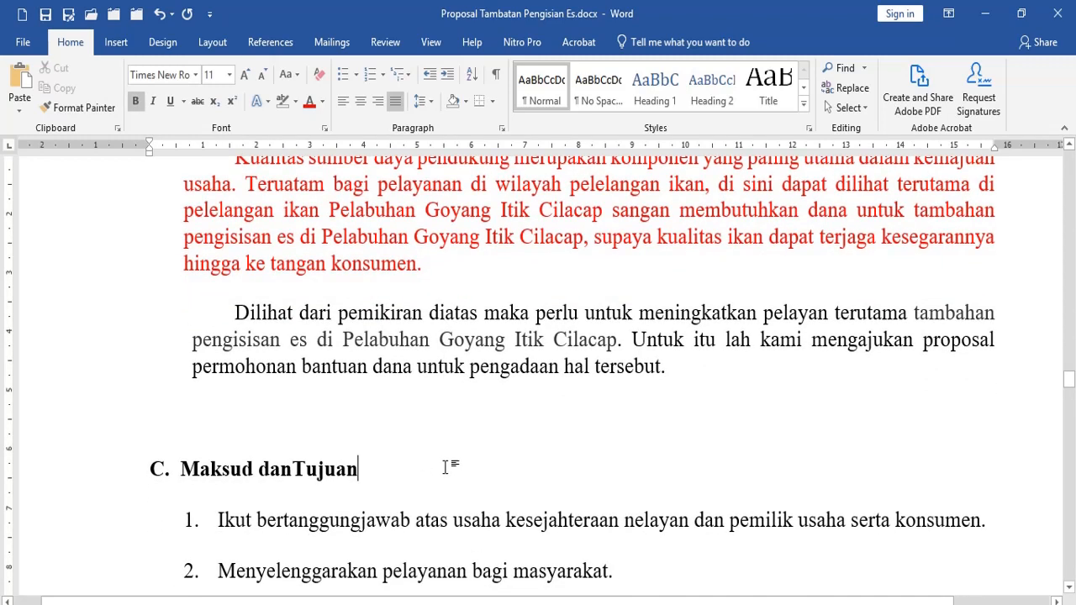
scroll(446, 467, "down", 2)
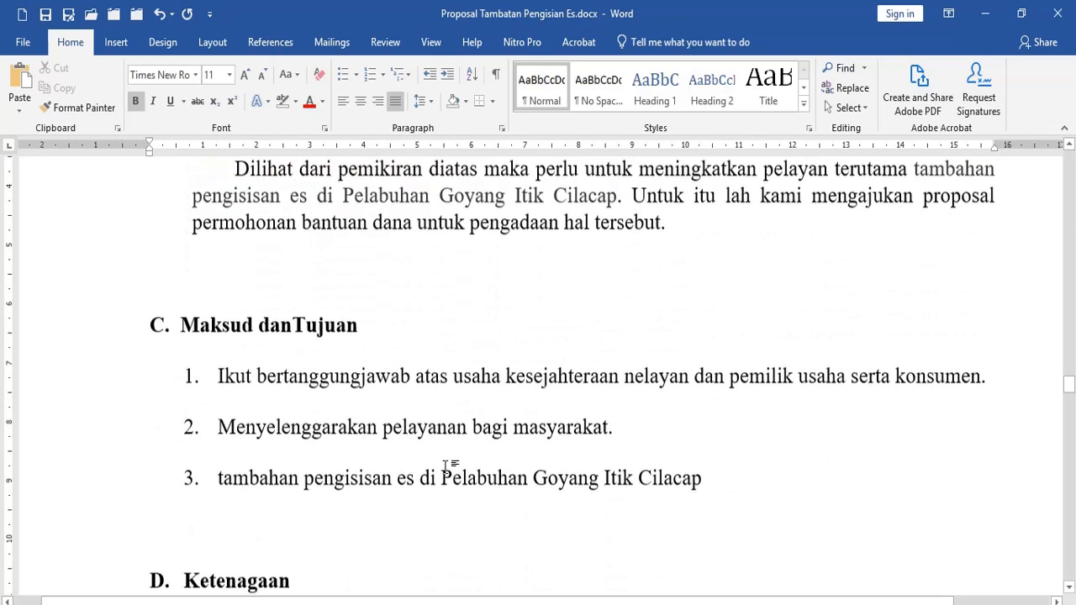
left_click(82, 383)
left_click(87, 450)
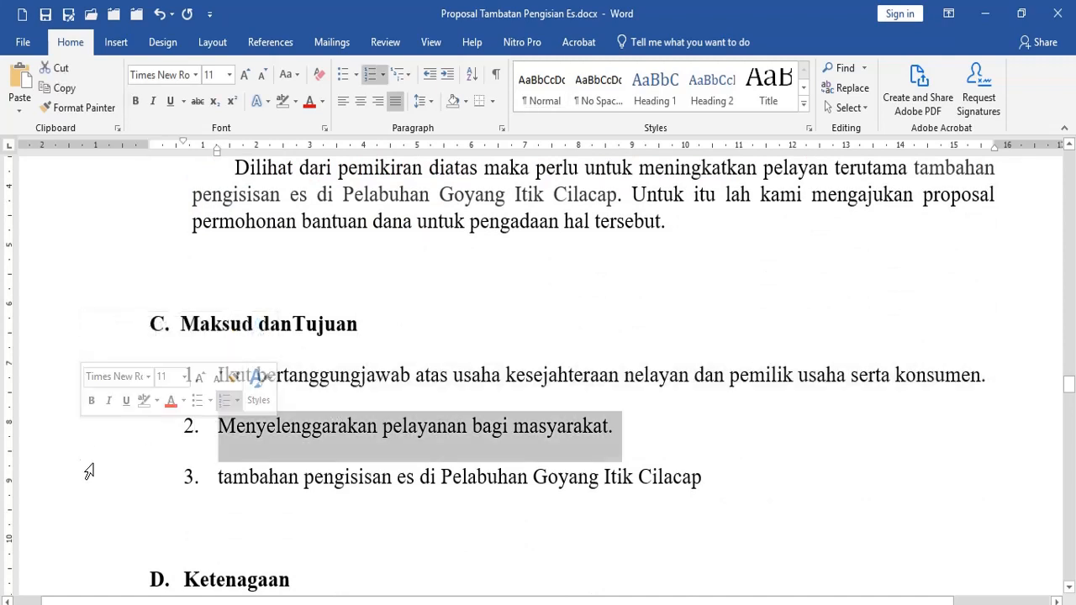
left_click(86, 477)
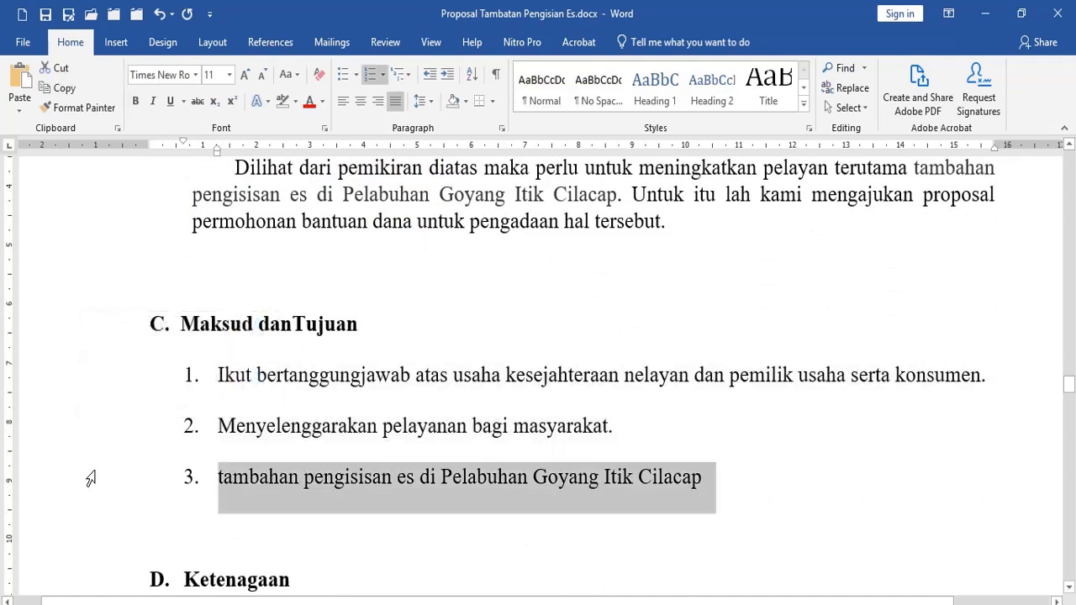
left_click(647, 433)
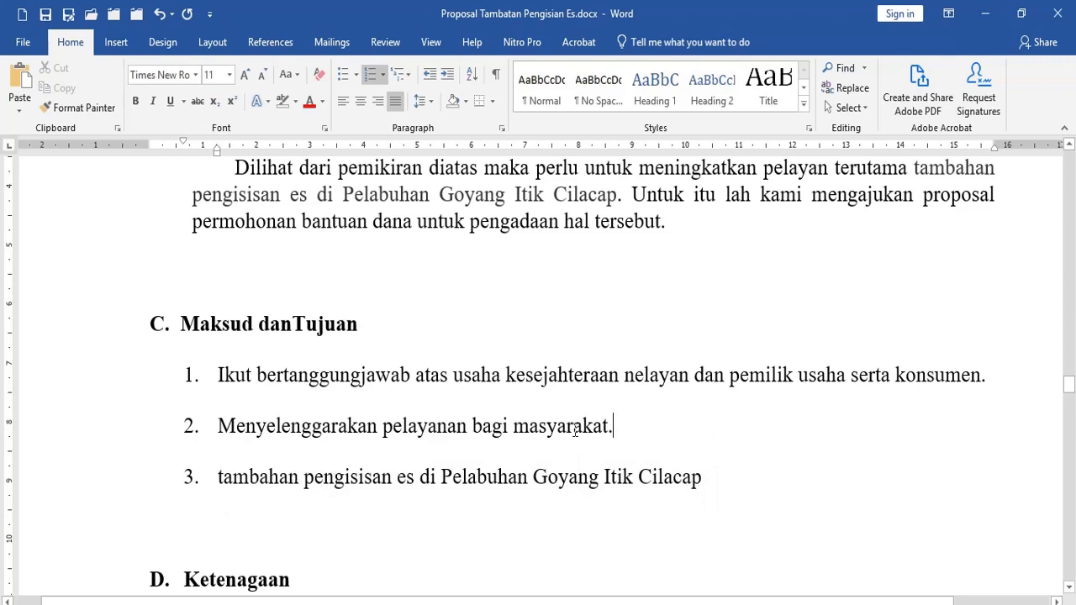
scroll(575, 430, "up", 3)
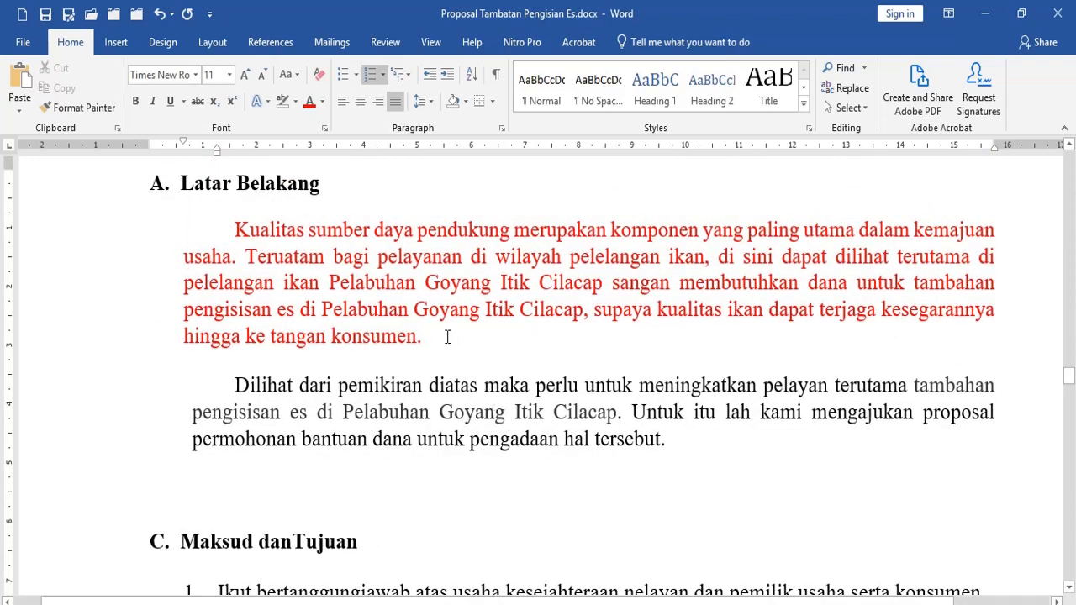
Step: Check the line and paragraph spacing options for the red Latar Belakang paragraph without changing them
left_click(104, 235)
left_click(319, 257)
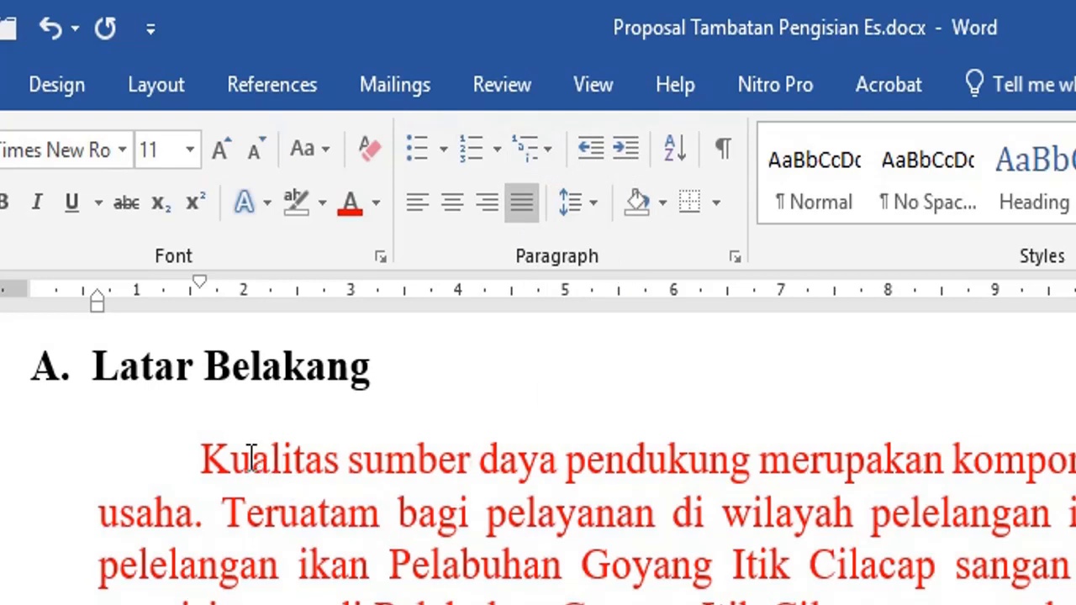
left_click(591, 210)
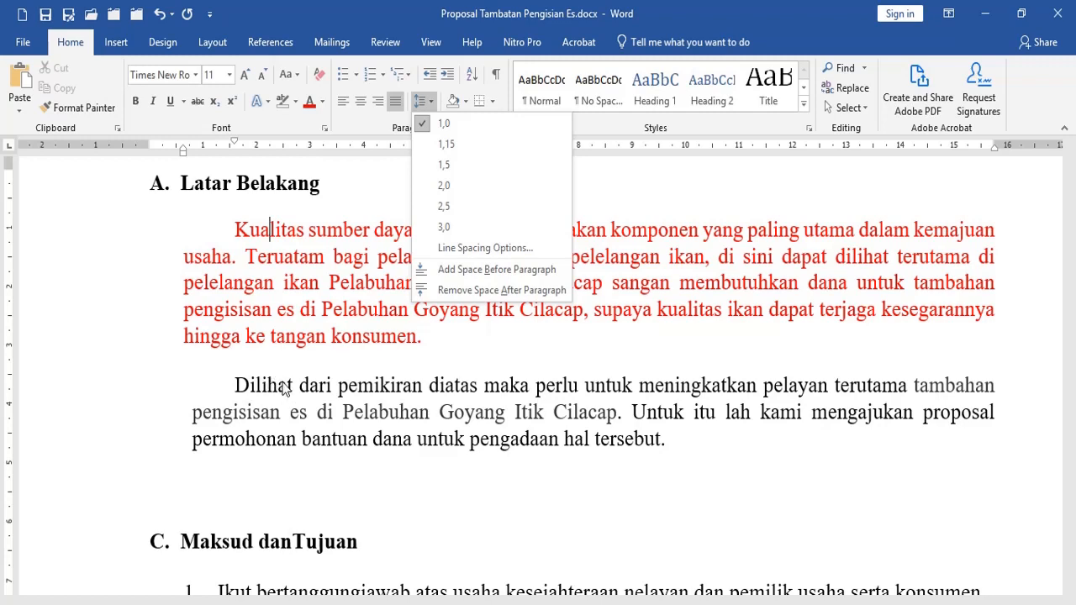
scroll(284, 388, "down", 5)
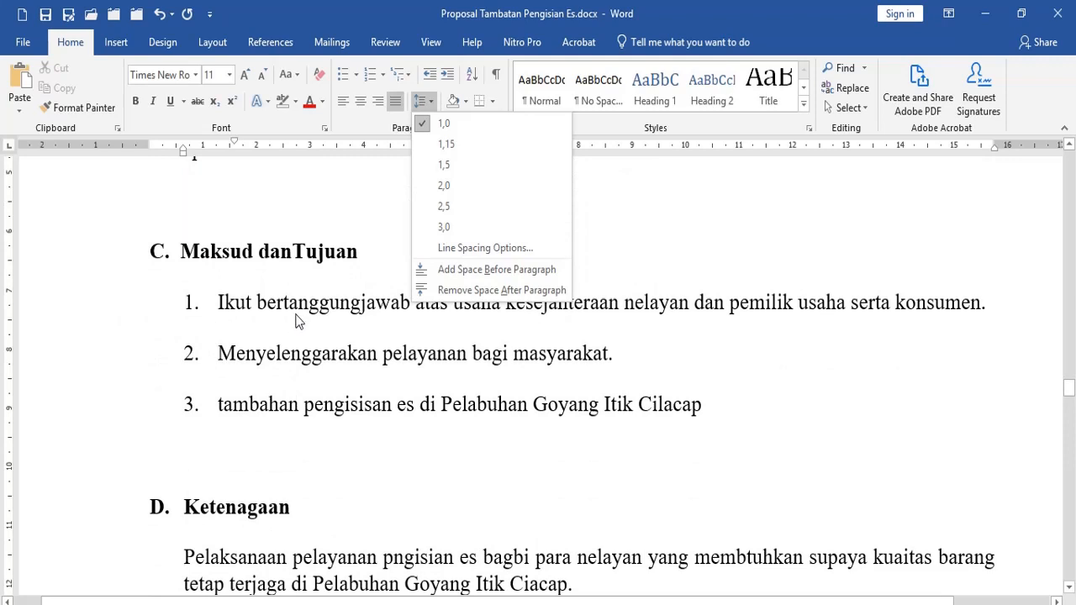
left_click(74, 314)
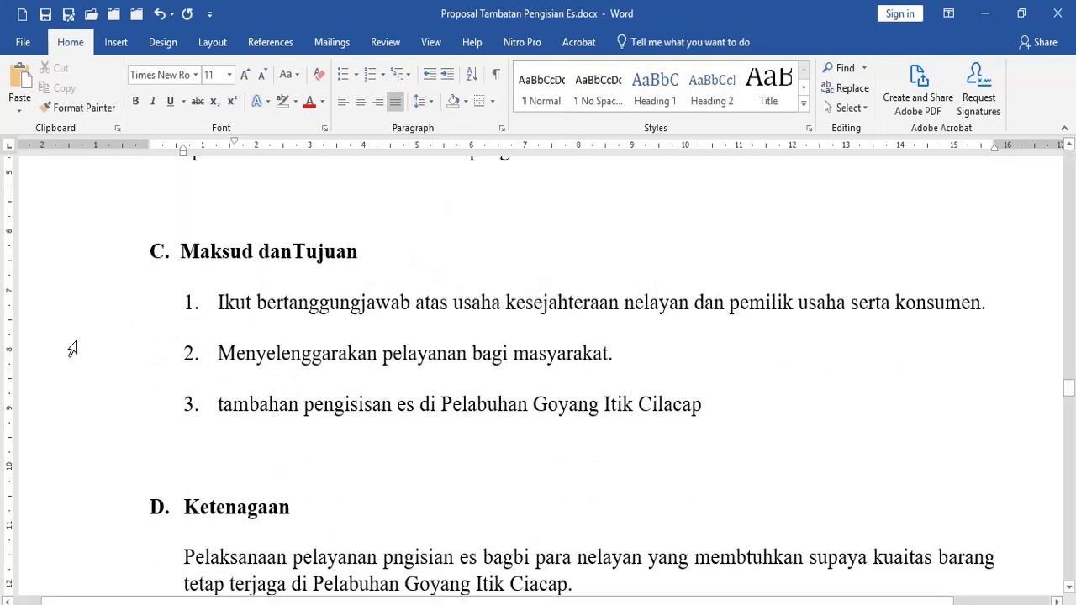
left_click_drag(50, 304, 45, 425)
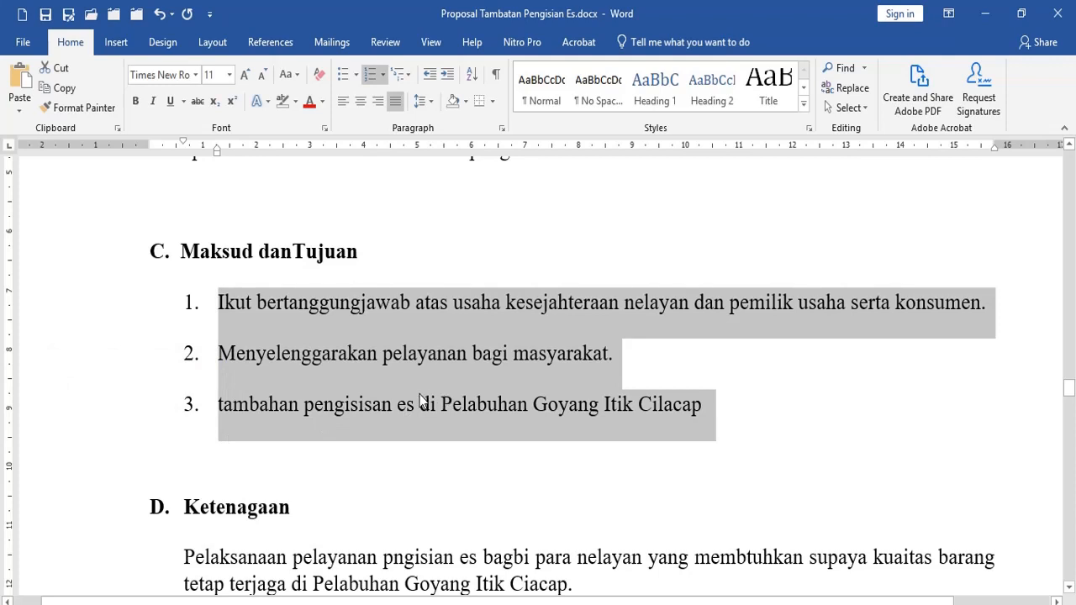
left_click(744, 401)
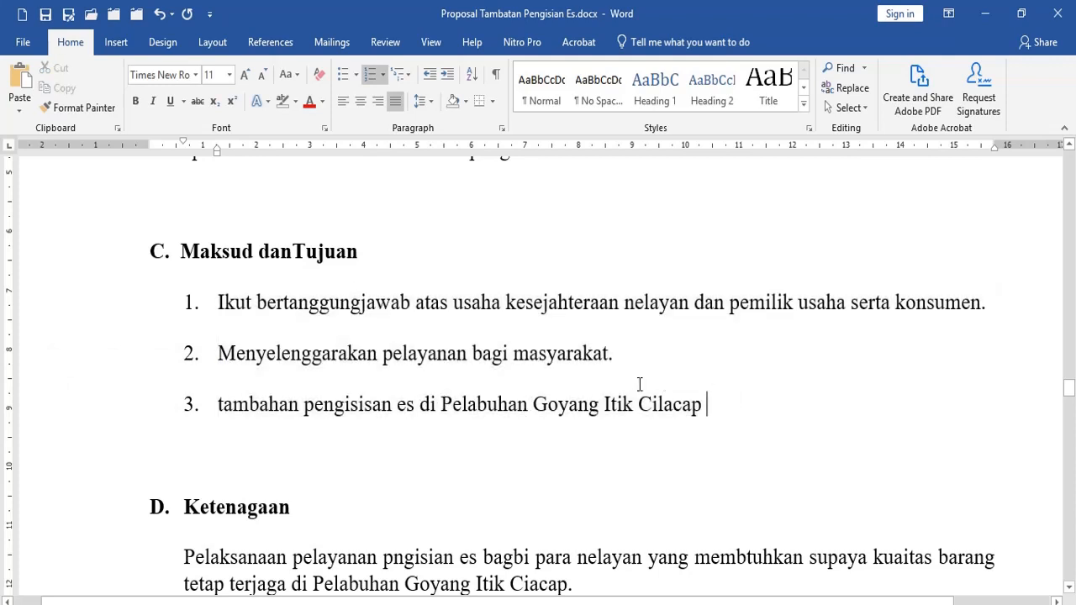
scroll(639, 384, "up", 3)
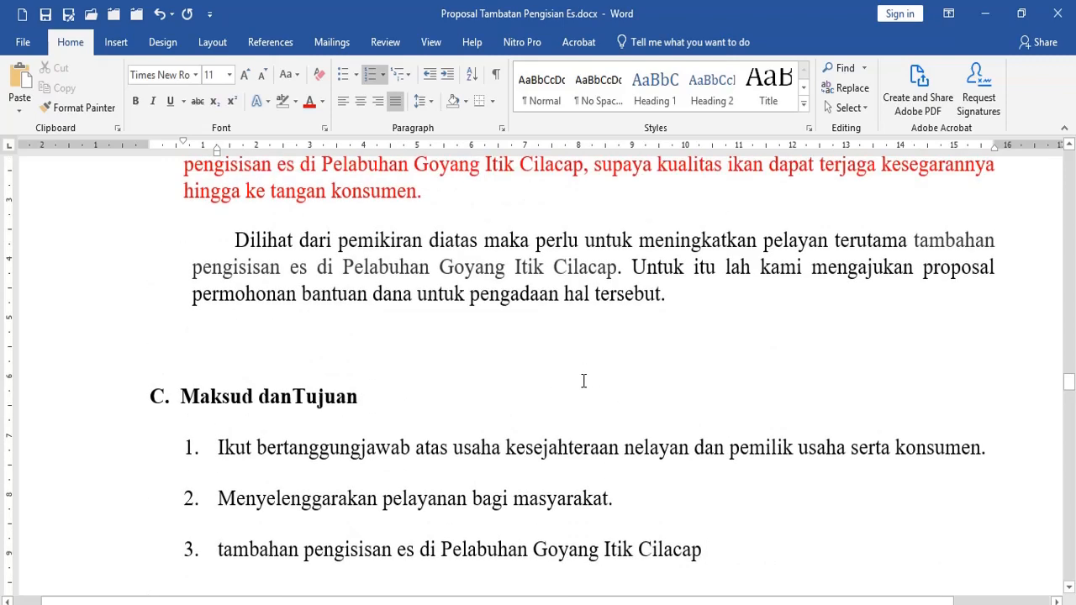
scroll(463, 389, "down", 3)
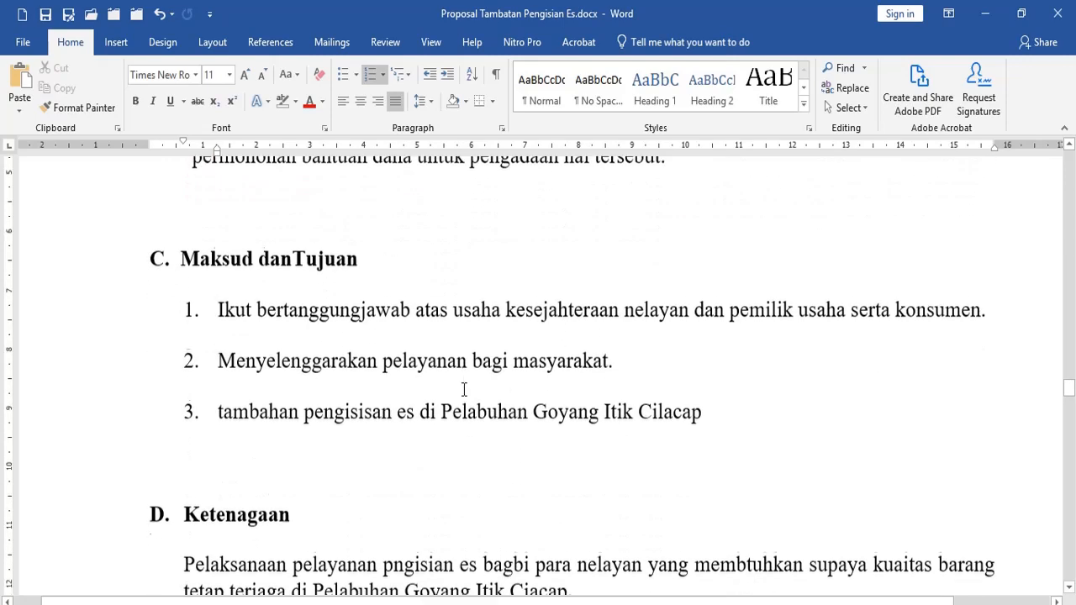
Step: Remove the space after paragraph from all three numbered items under Maksud dan Tujuan
left_click_drag(25, 305, 32, 410)
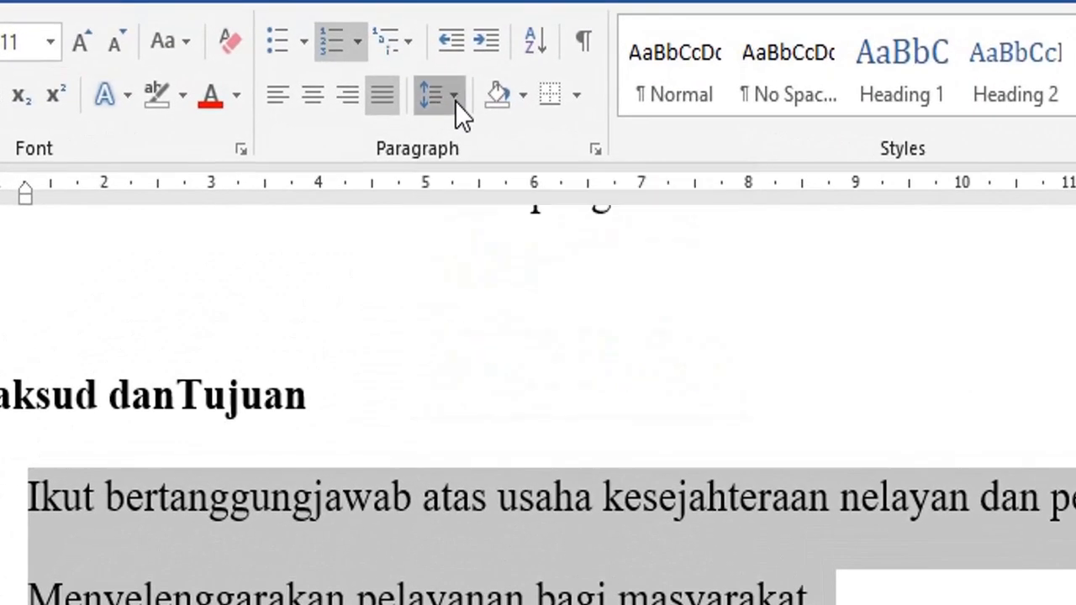
left_click(432, 103)
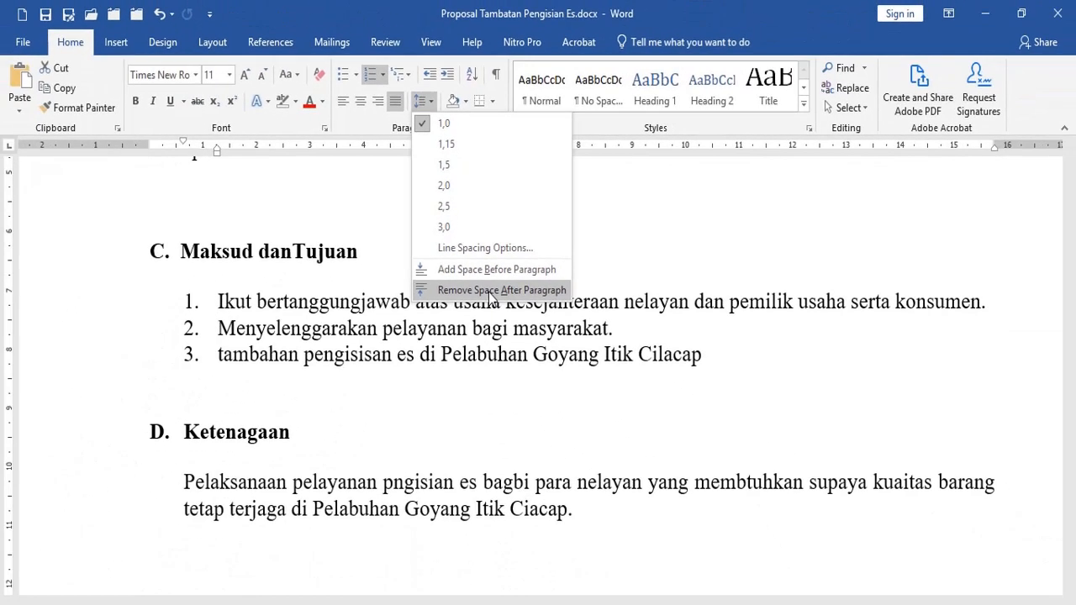
left_click(490, 291)
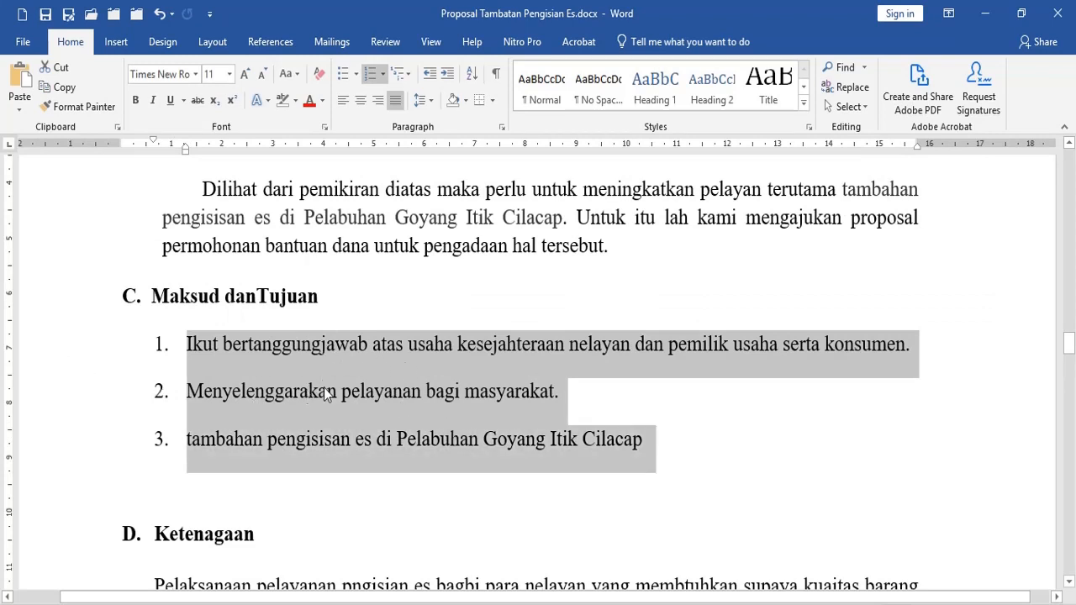
left_click(431, 100)
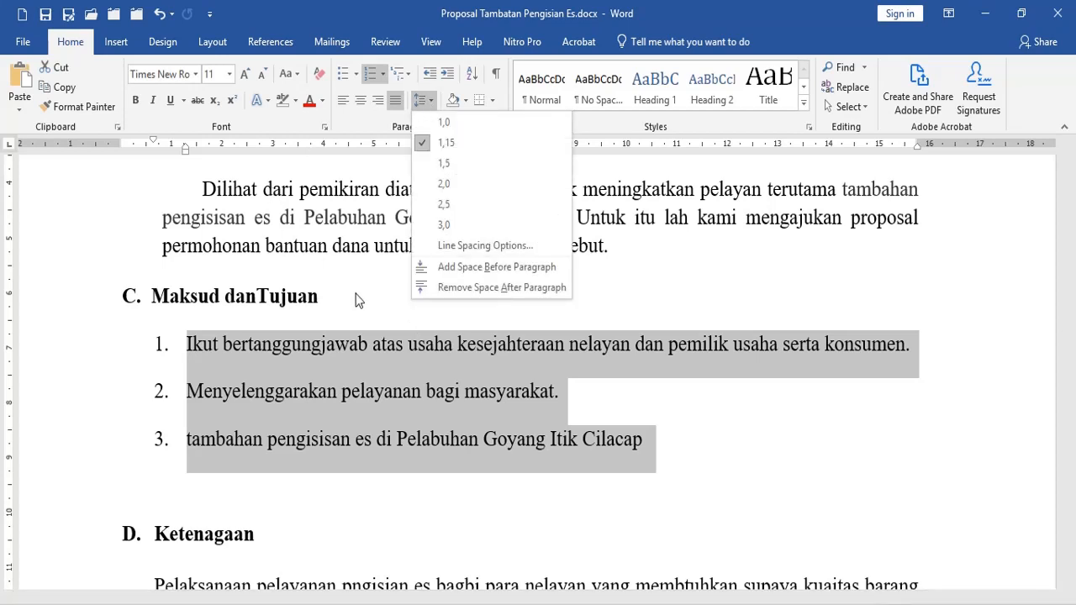
left_click(451, 288)
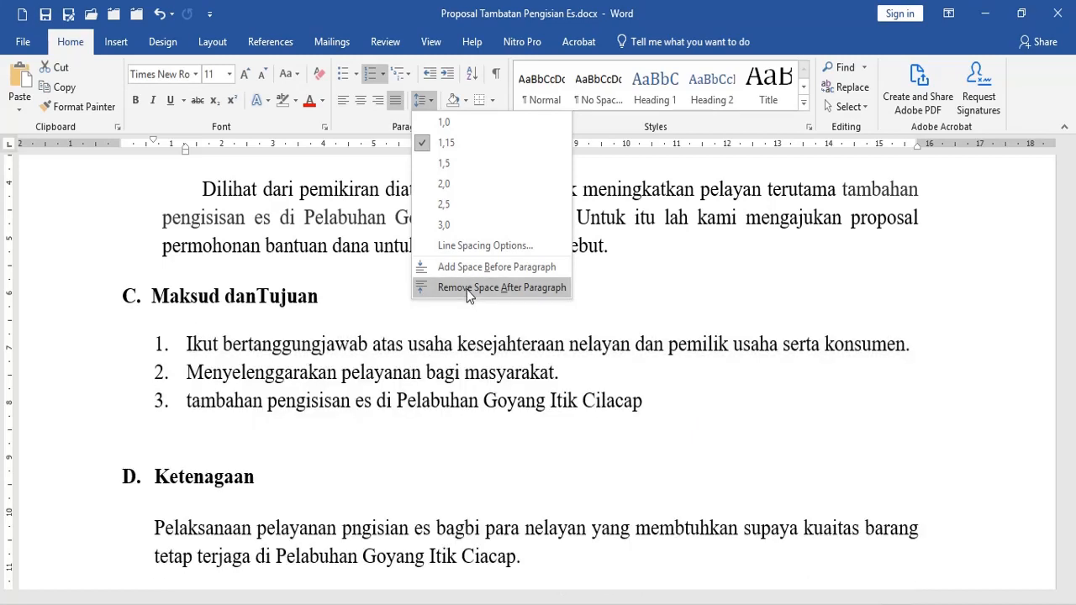
left_click(467, 290)
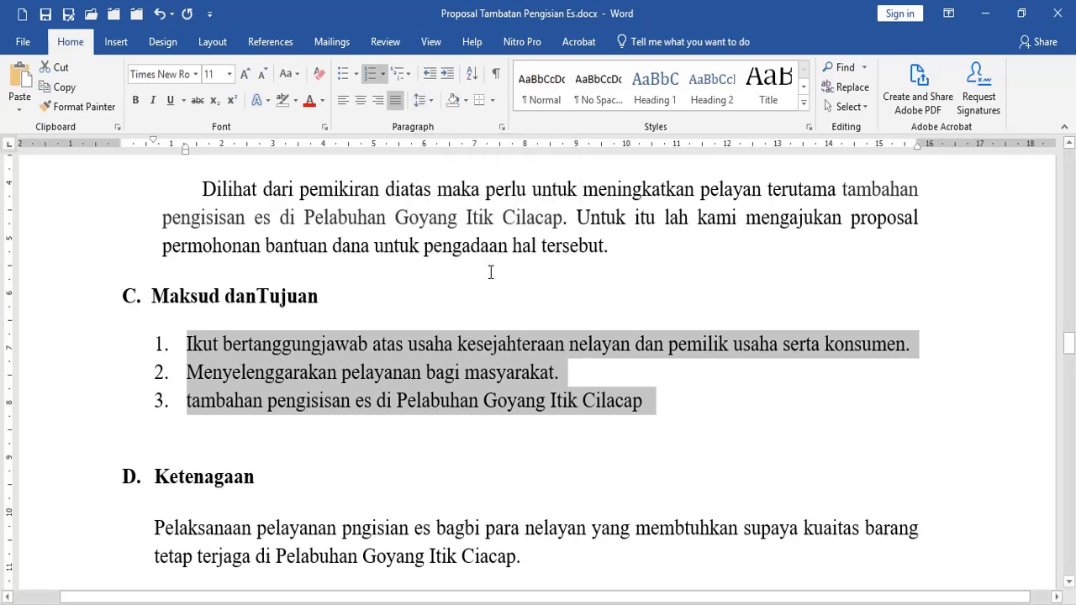
Step: Check the selected numbered list's detailed indentation and spacing settings in the Paragraph dialog, leaving them as they are
left_click(503, 129)
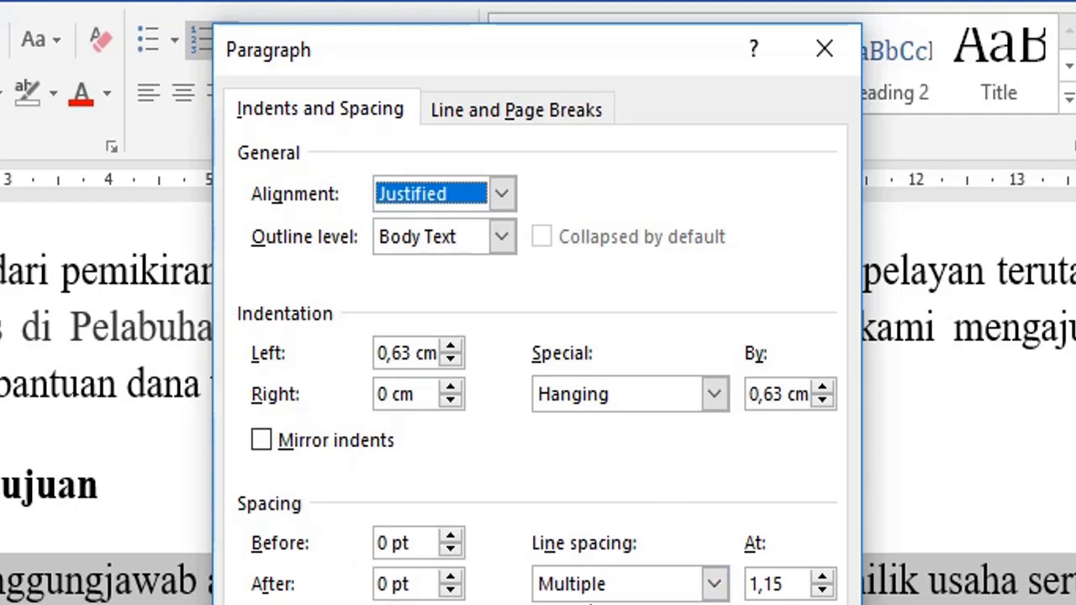
left_click_drag(585, 55, 1075, 66)
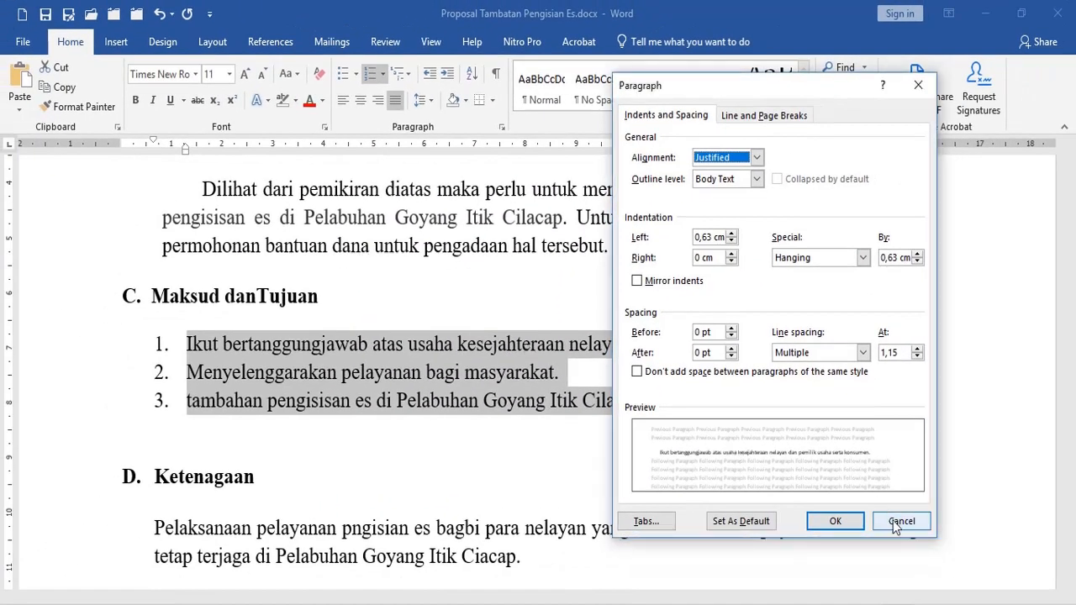
left_click(896, 522)
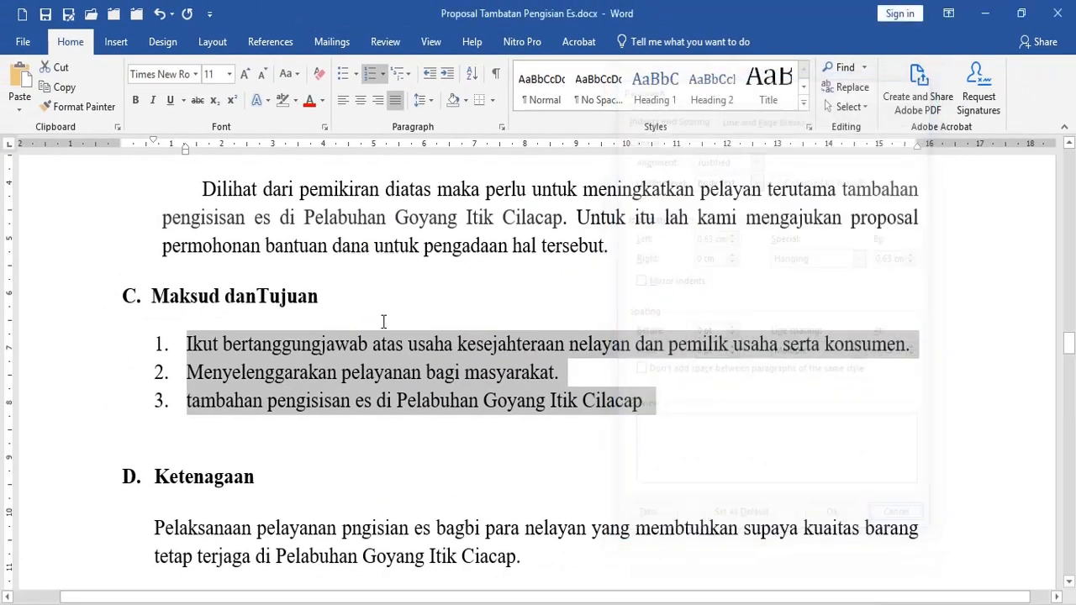
scroll(374, 303, "up", 3)
scroll(193, 305, "up", 3)
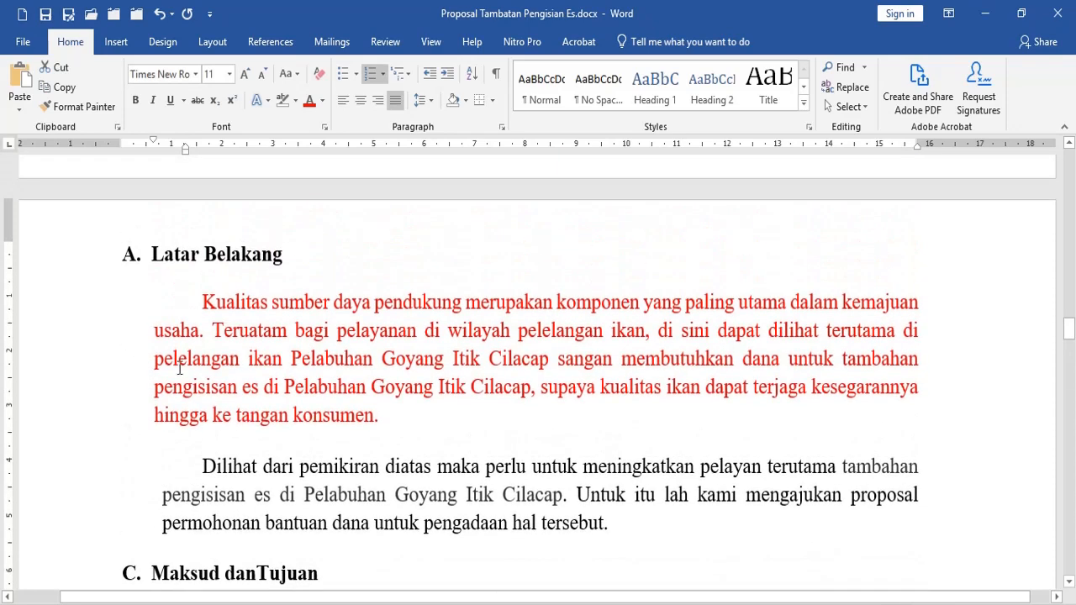
scroll(245, 378, "down", 2)
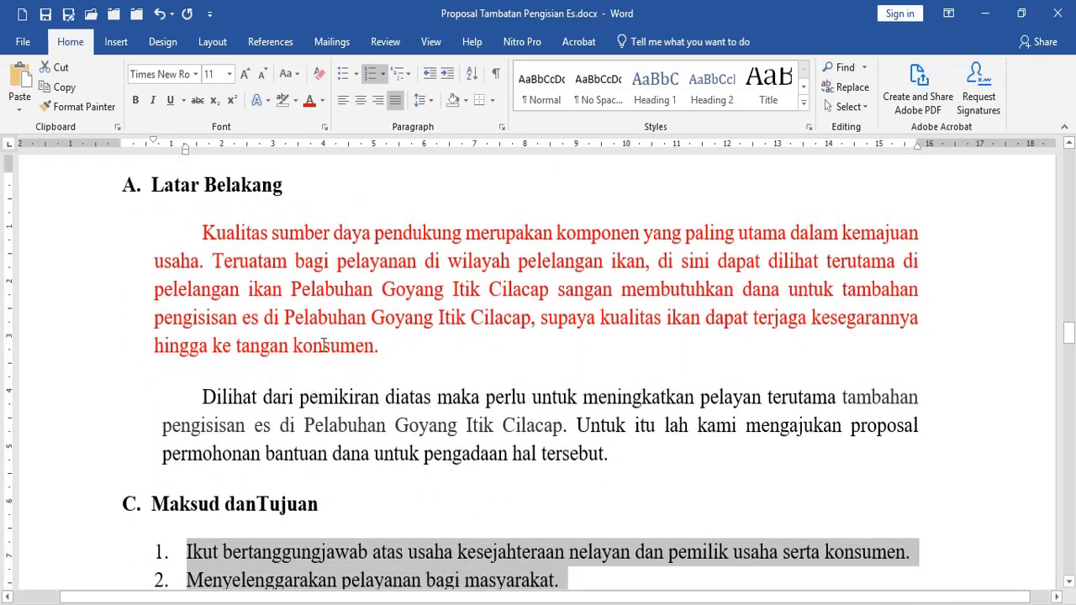
Step: Review the line spacing choices for the red Latar Belakang paragraph without applying any
left_click(324, 344)
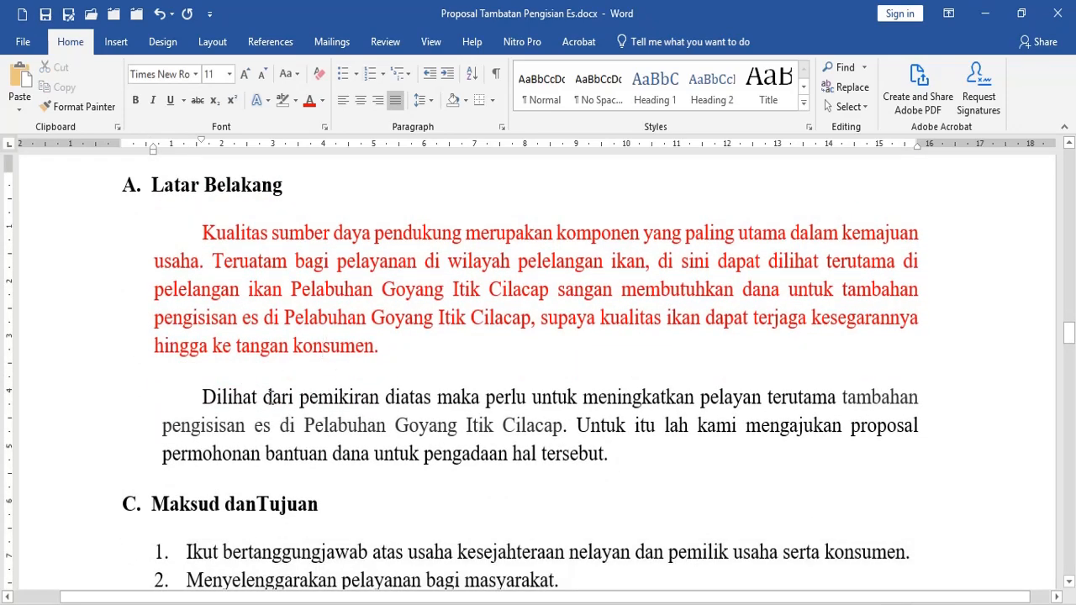
left_click(279, 318)
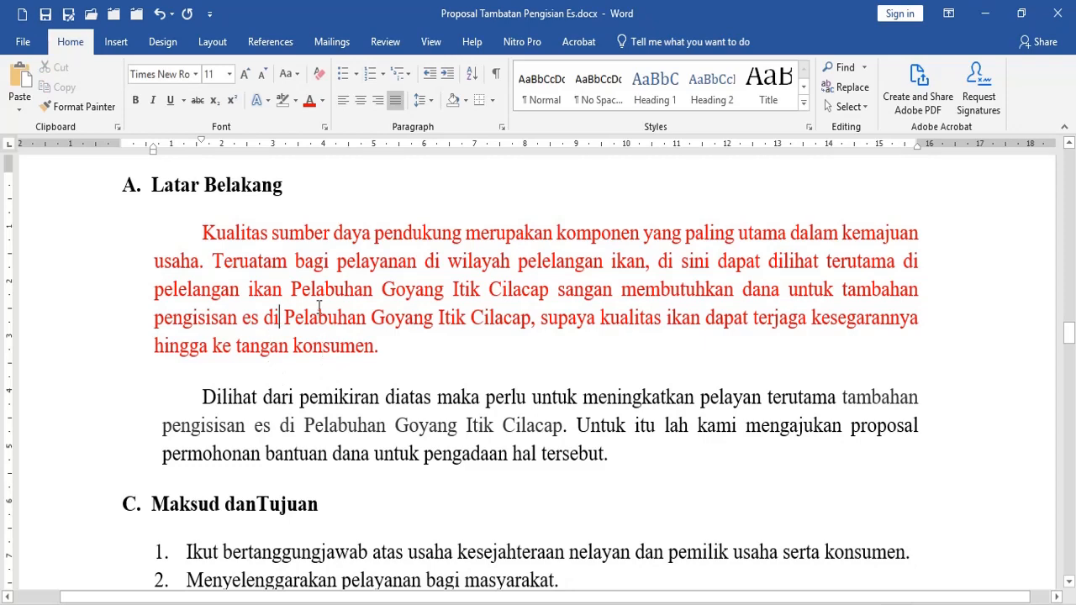
left_click(432, 101)
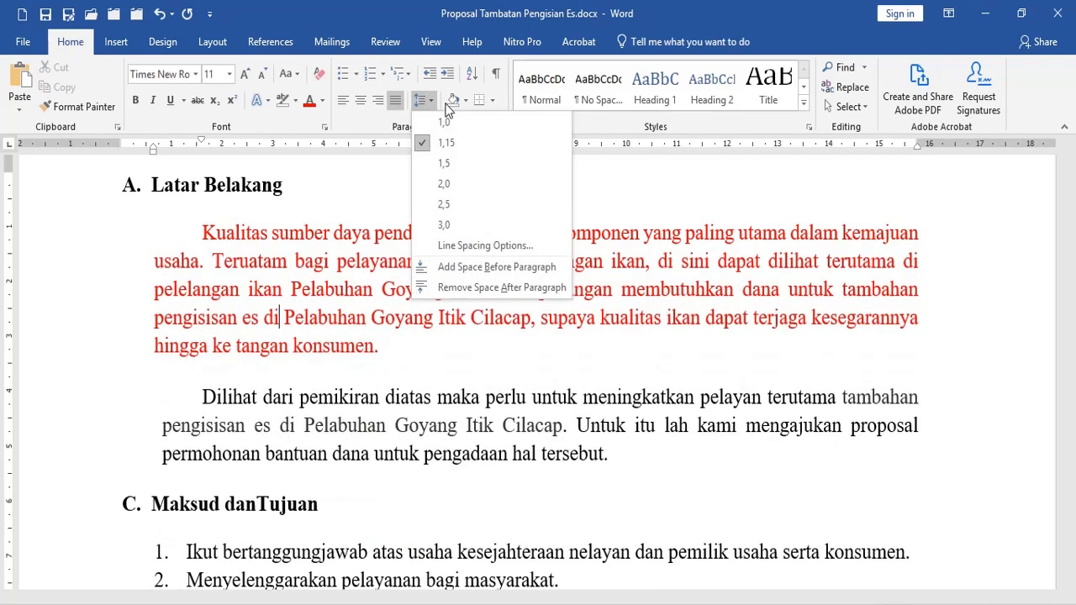
left_click(432, 102)
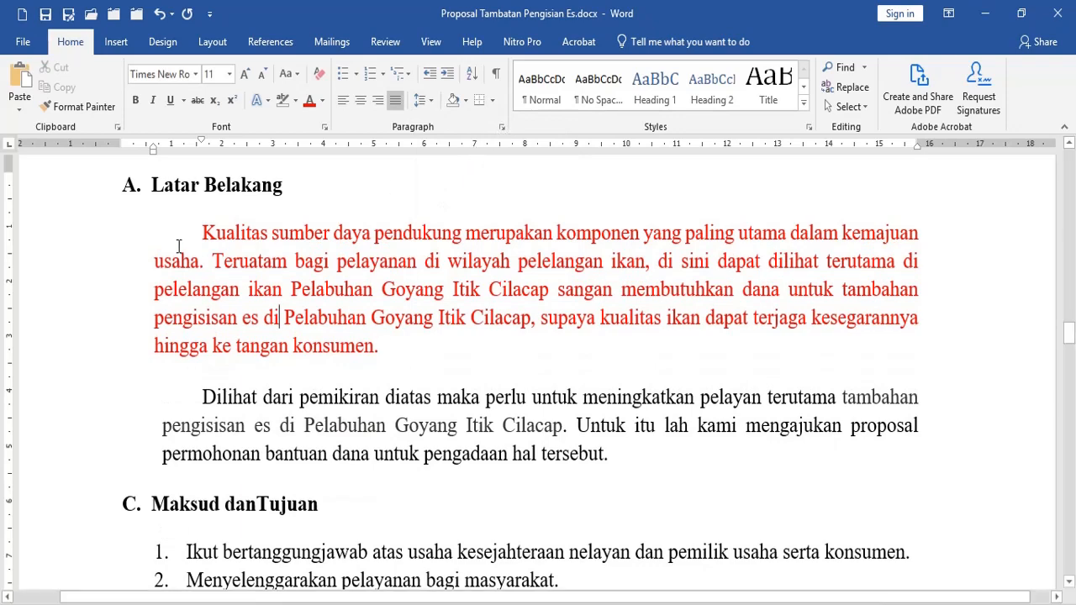
Step: Try a spacing after of 0 pt on the red Latar Belakang paragraph, and undo it
left_click_drag(58, 243, 53, 340)
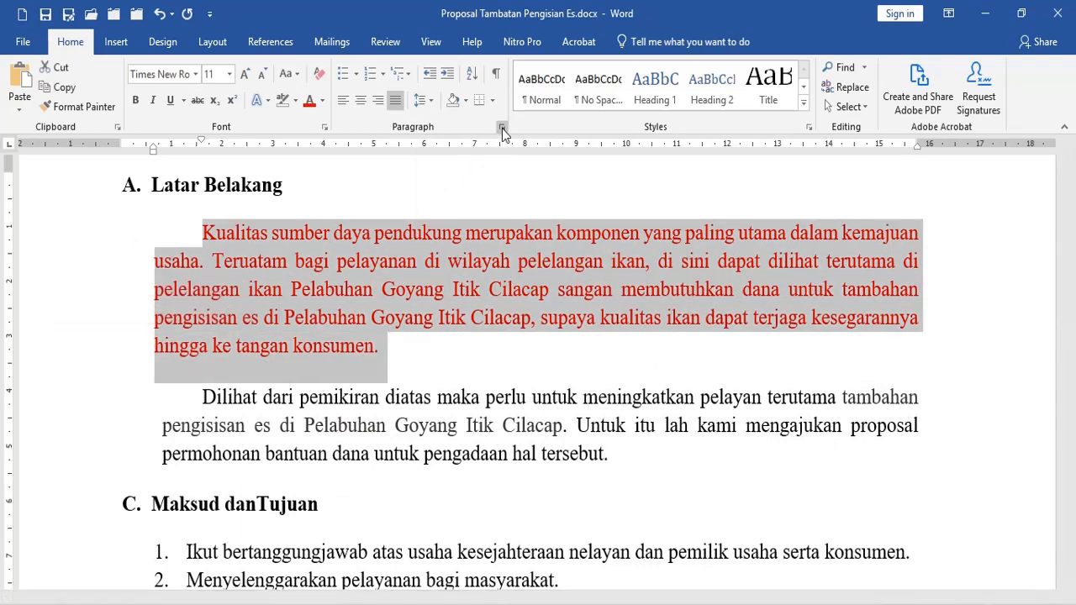
left_click(502, 127)
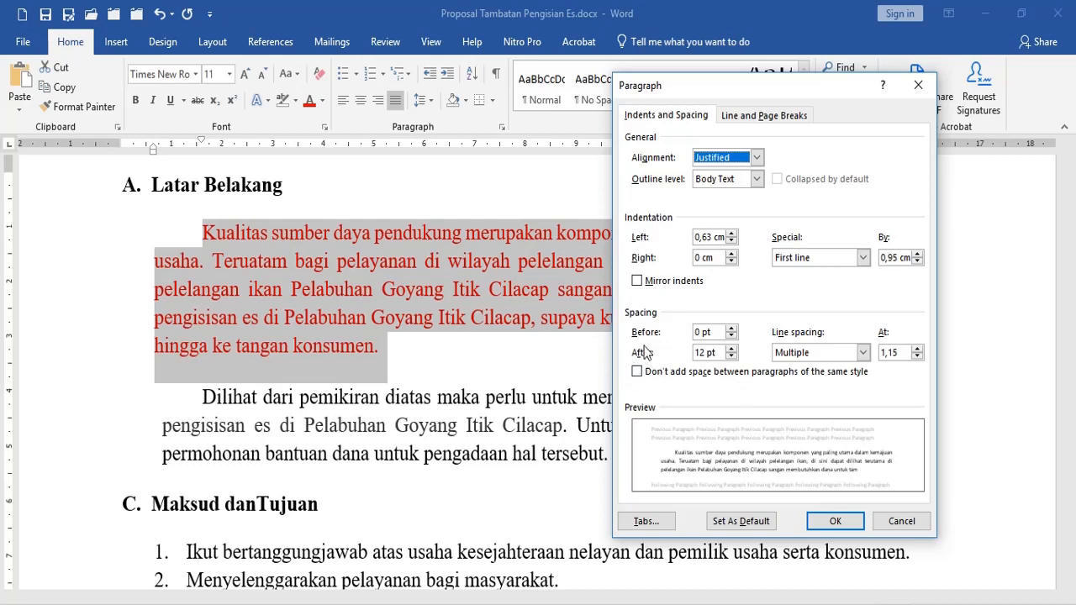
left_click(696, 352)
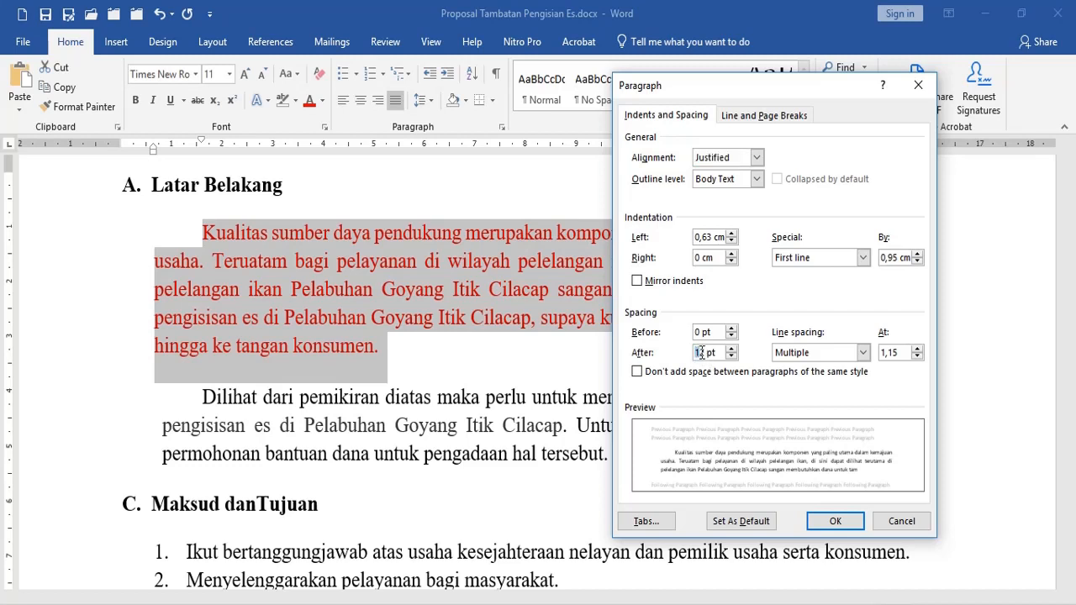
left_click_drag(701, 352, 708, 352)
type("0")
left_click(828, 519)
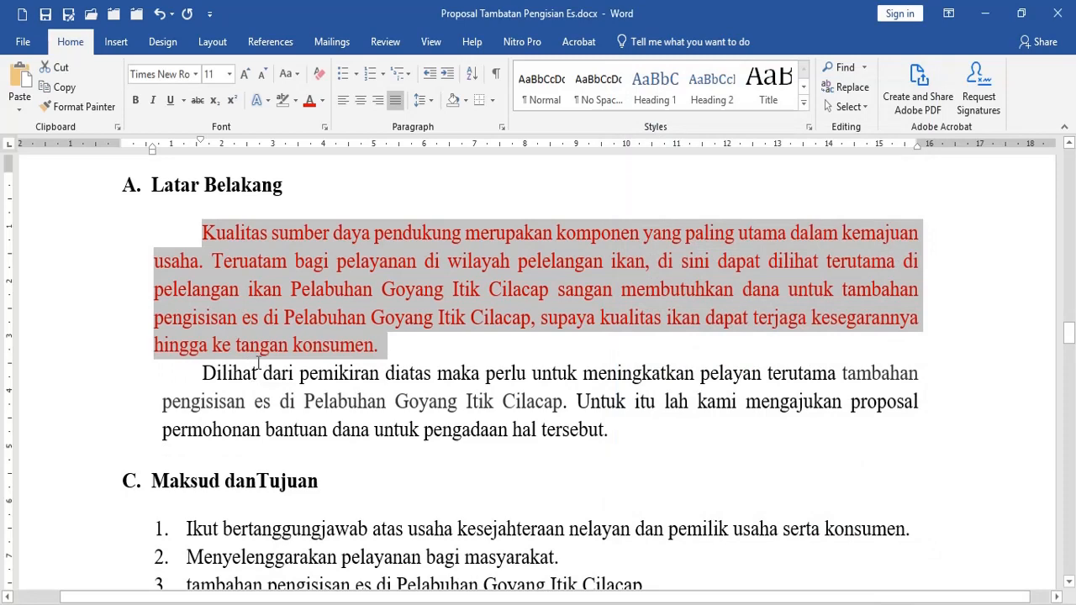
left_click(159, 13)
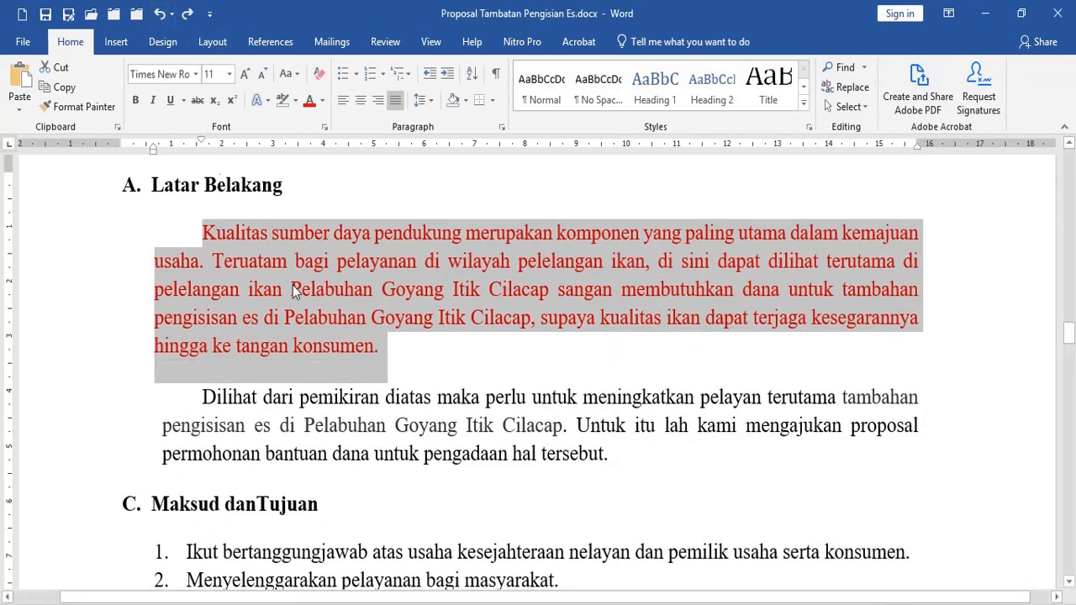
Step: Set the red Latar Belakang paragraph's spacing after to 0 pt
left_click(501, 128)
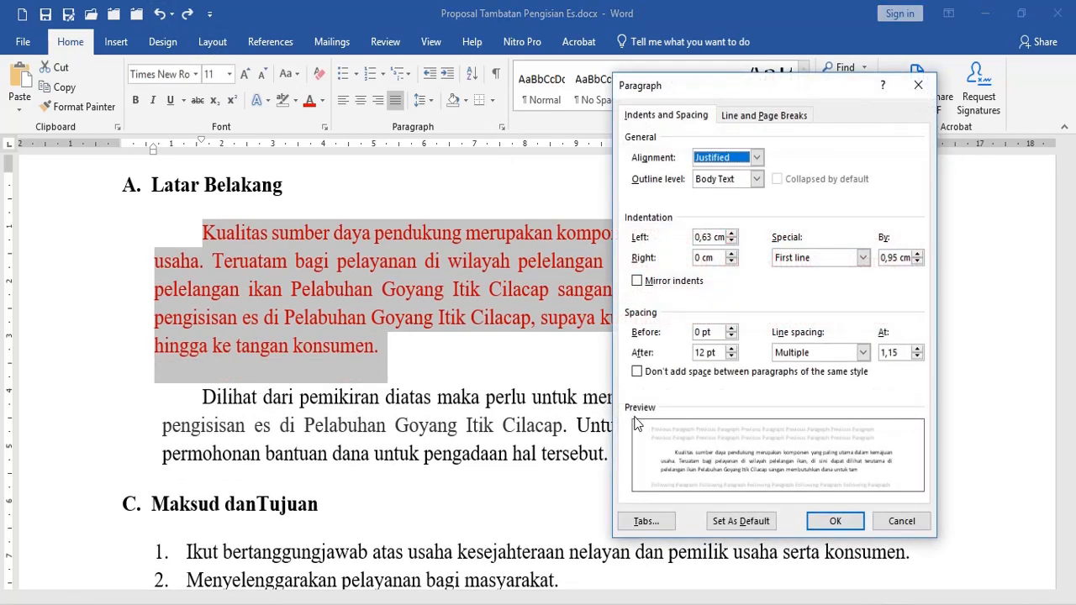
left_click(711, 353)
double_click(701, 353)
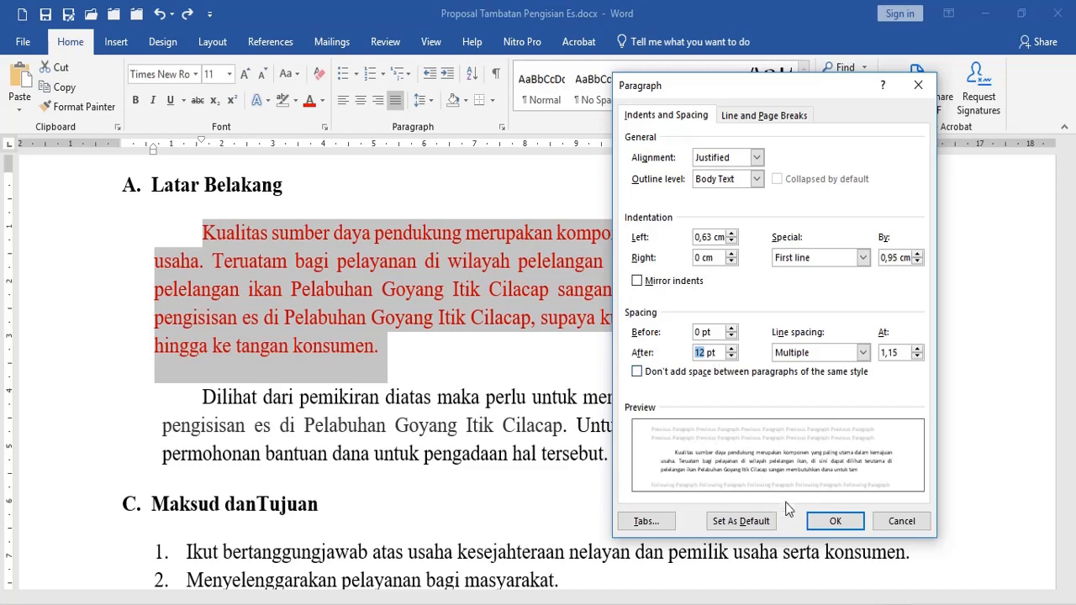
type("0")
left_click(836, 521)
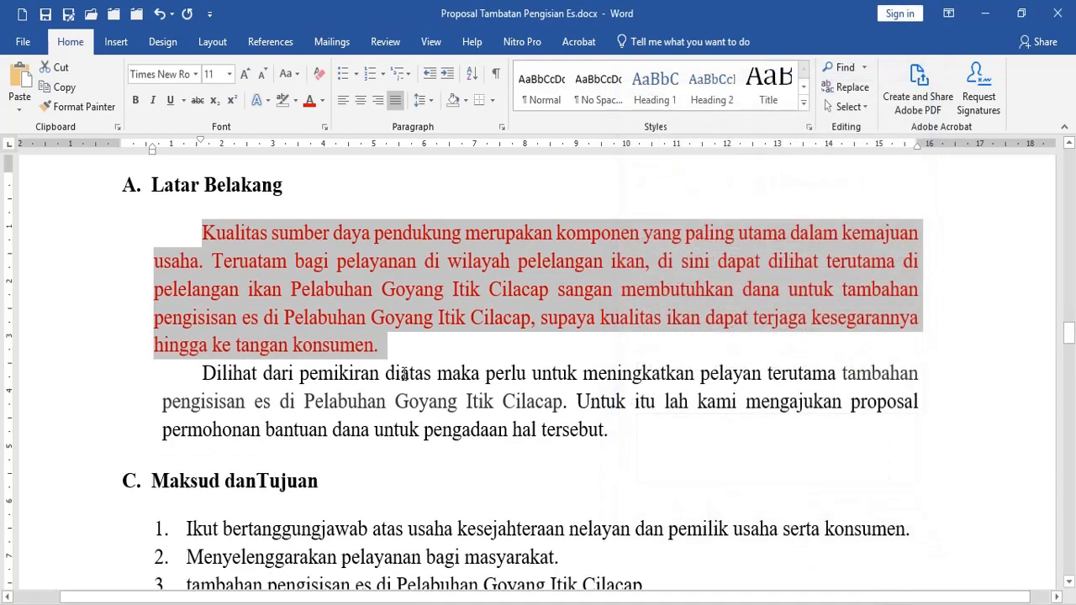
left_click(403, 373)
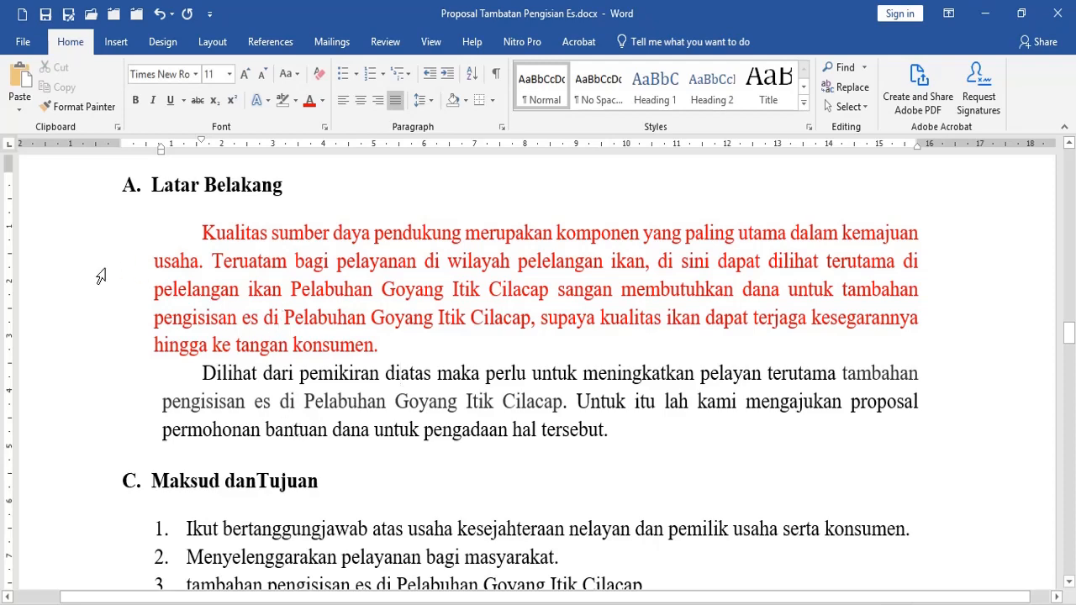
left_click_drag(56, 260, 68, 354)
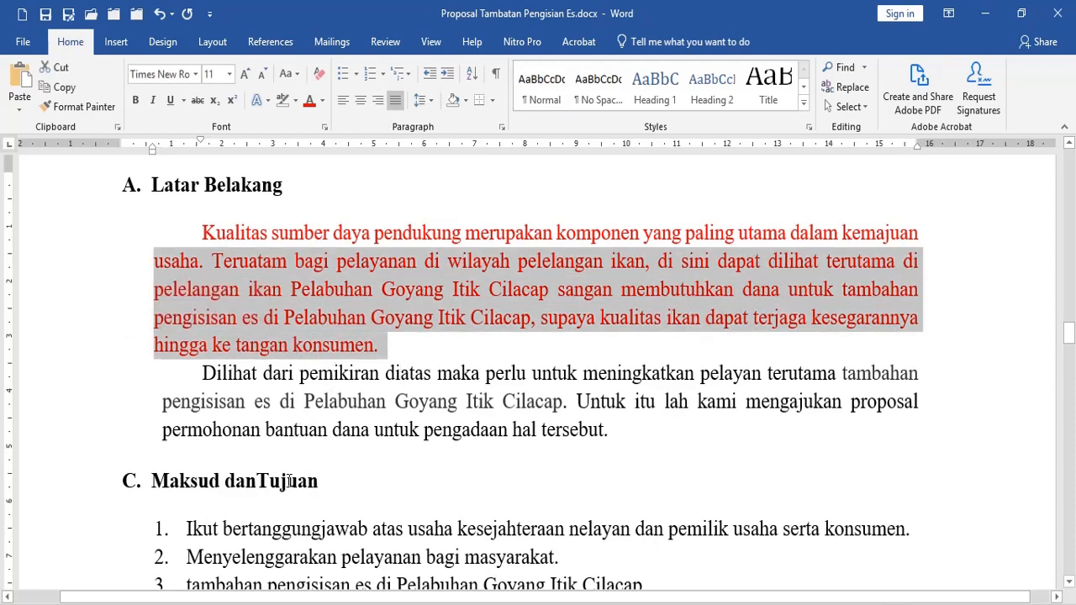
left_click(333, 377)
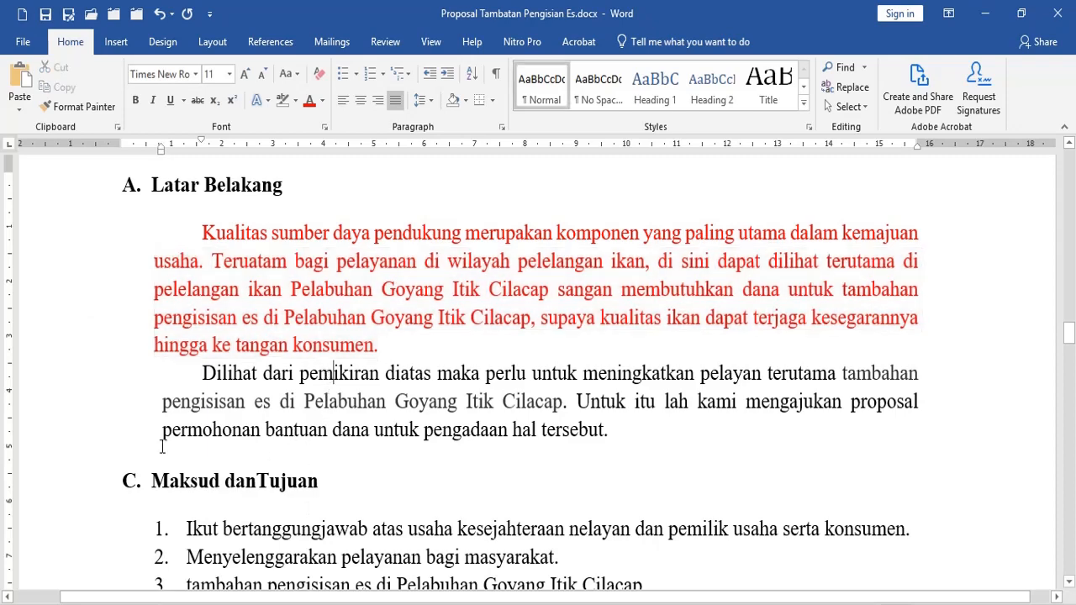
Step: Set the spacing before the black "Dilihat dari pemikiran" paragraph to 12 pt
left_click_drag(42, 385, 47, 437)
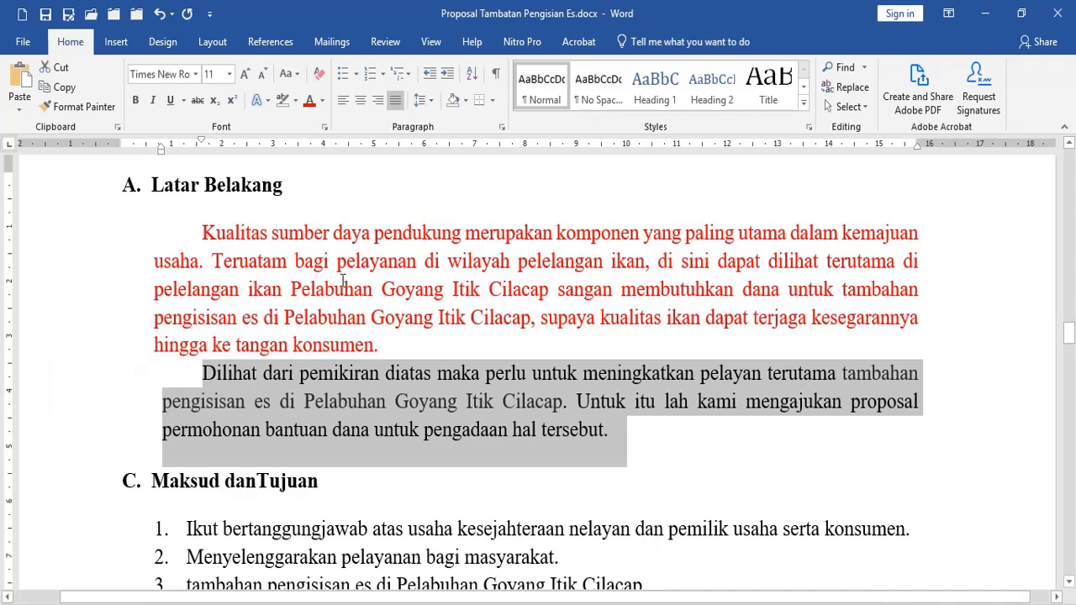
left_click(501, 127)
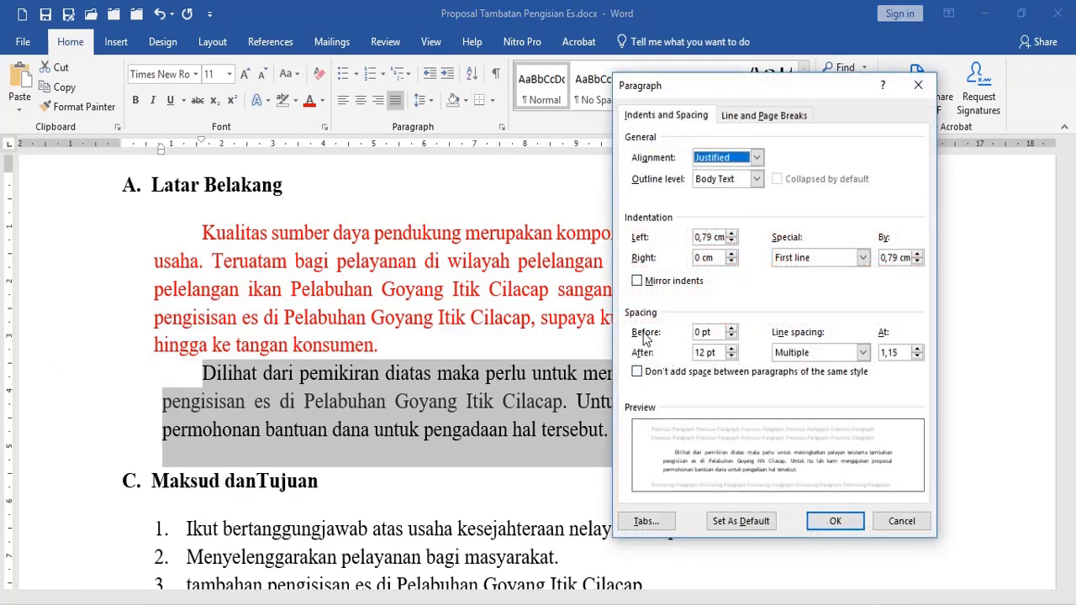
left_click(698, 332)
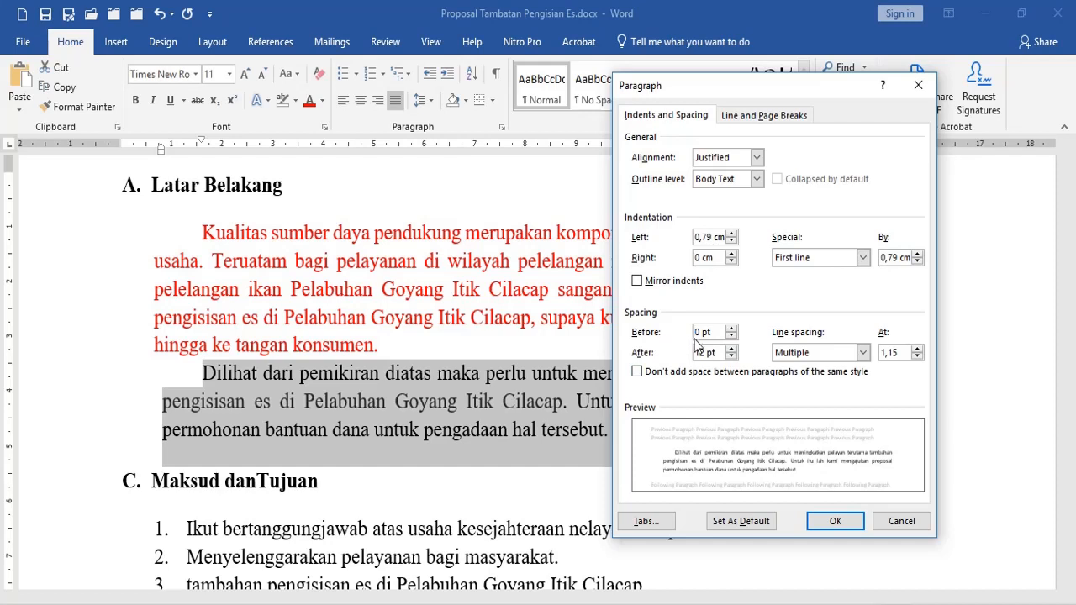
type("1")
key("Delete")
type("2")
left_click(837, 522)
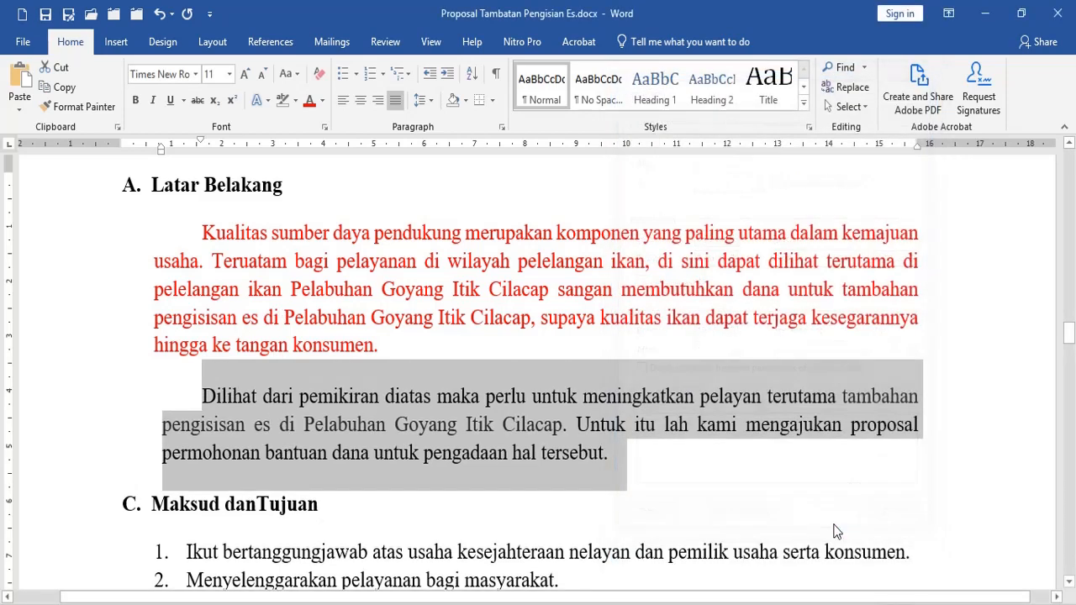
Step: Add a new line after the black "Dilihat dari pemikiran" paragraph and paste a copy of the red paragraph there
scroll(290, 452, "down", 1)
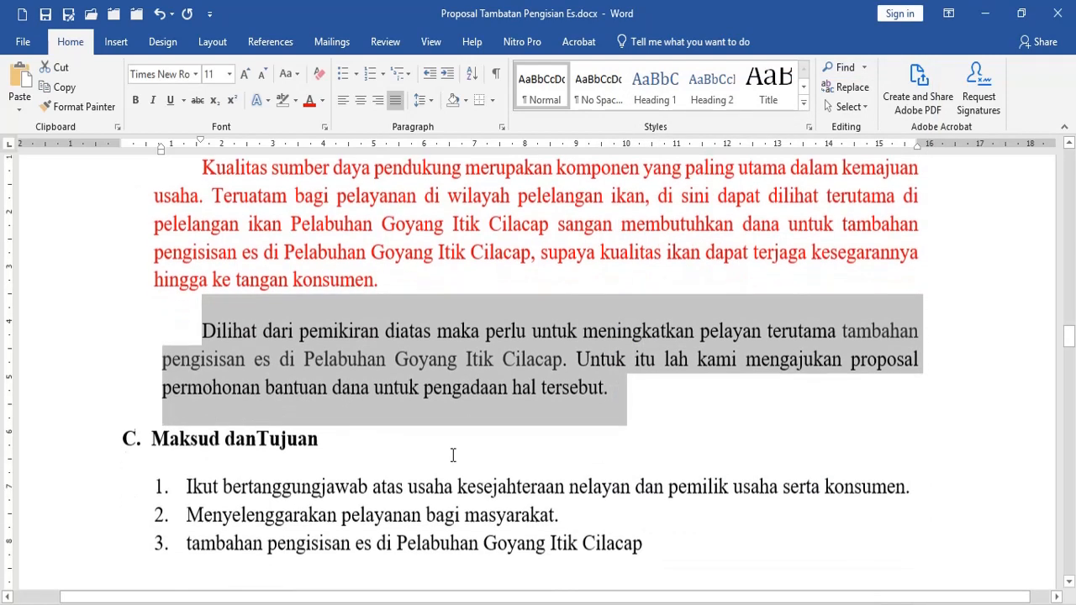
left_click(692, 389)
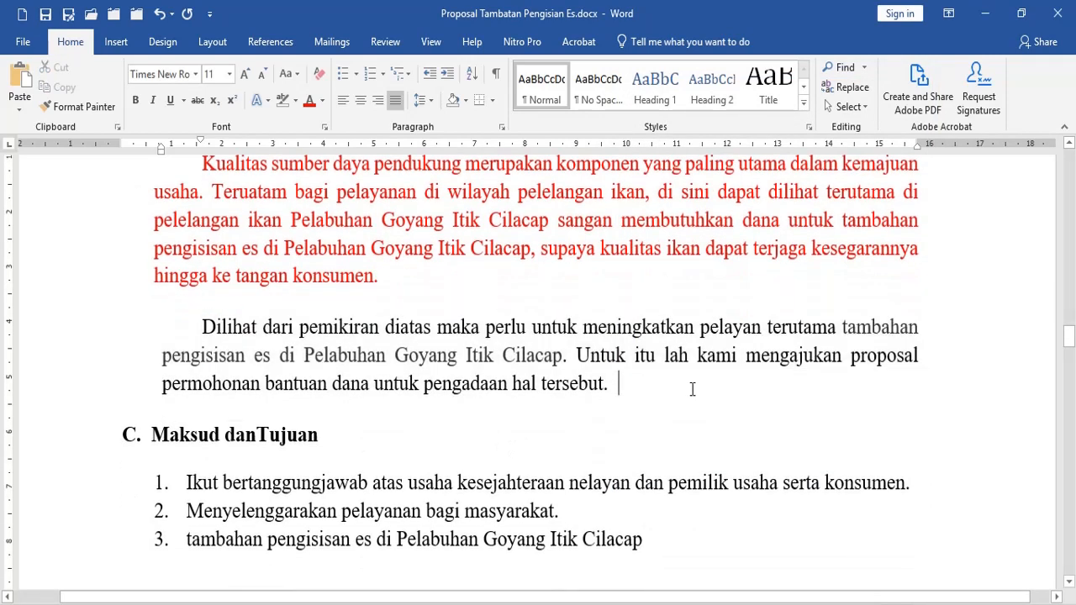
key("Return")
scroll(101, 244, "up", 1)
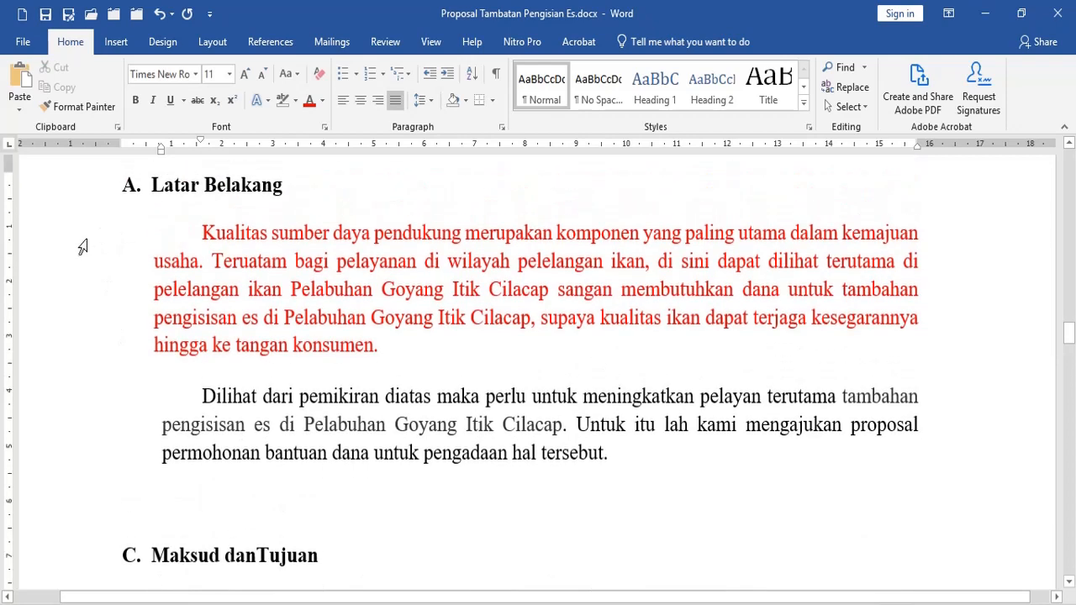
left_click_drag(82, 246, 72, 361)
key("ctrl+c")
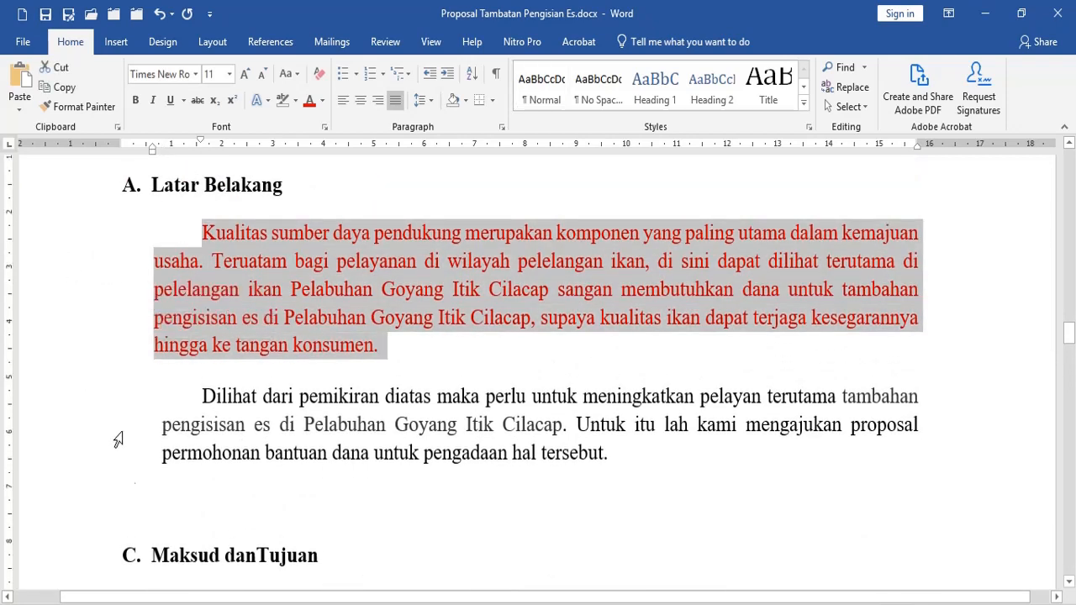
scroll(119, 440, "down", 2)
left_click(223, 372)
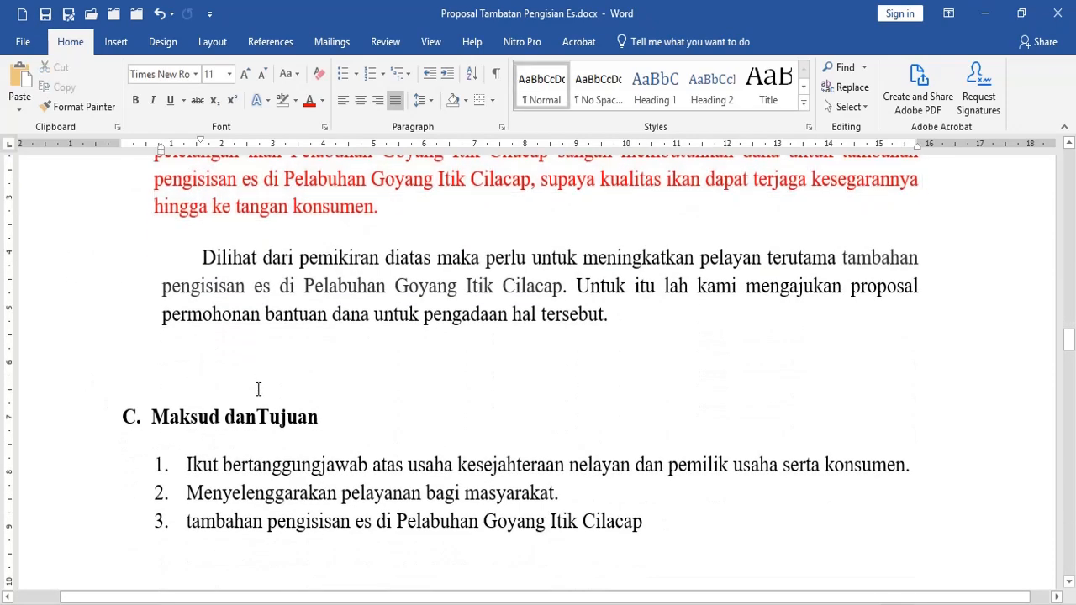
key("ctrl+v")
Step: Change the font colour of the pasted third paragraph to dark blue
left_click_drag(53, 375, 60, 478)
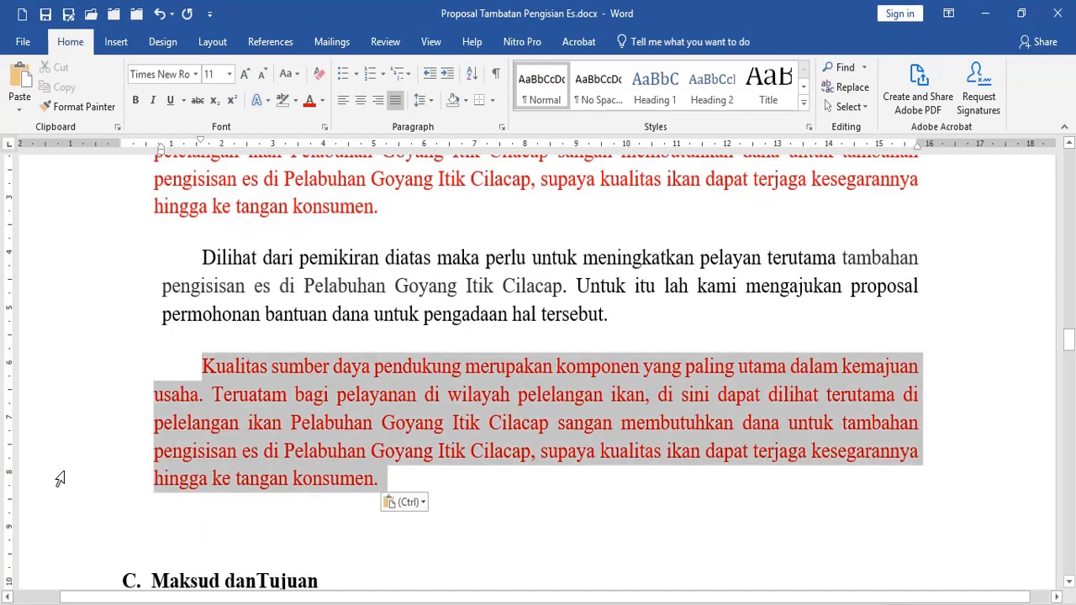
left_click(321, 101)
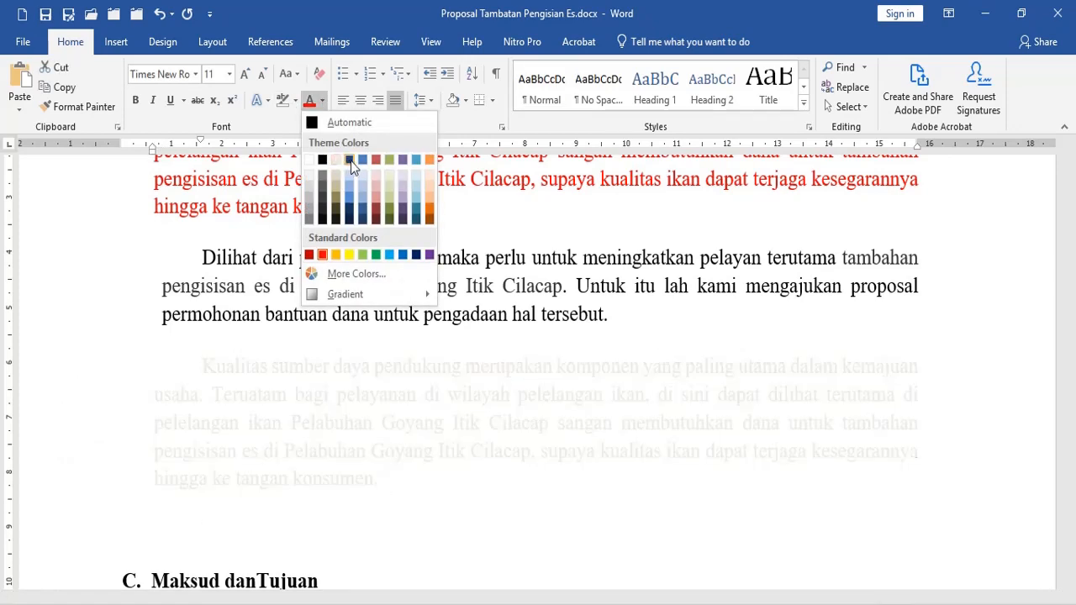
left_click(351, 161)
left_click(333, 326)
Step: Set the spacing before and after to 0 pt for all three Latar Belakang paragraphs together
scroll(117, 277, "up", 2)
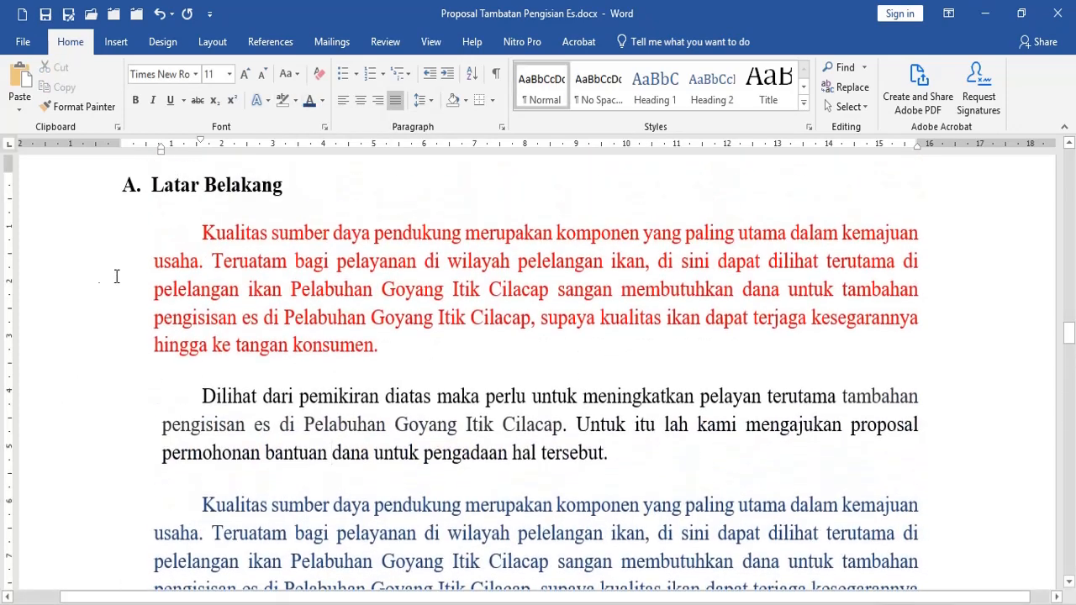
left_click(67, 233)
scroll(211, 353, "down", 3)
left_click(471, 403, "shift")
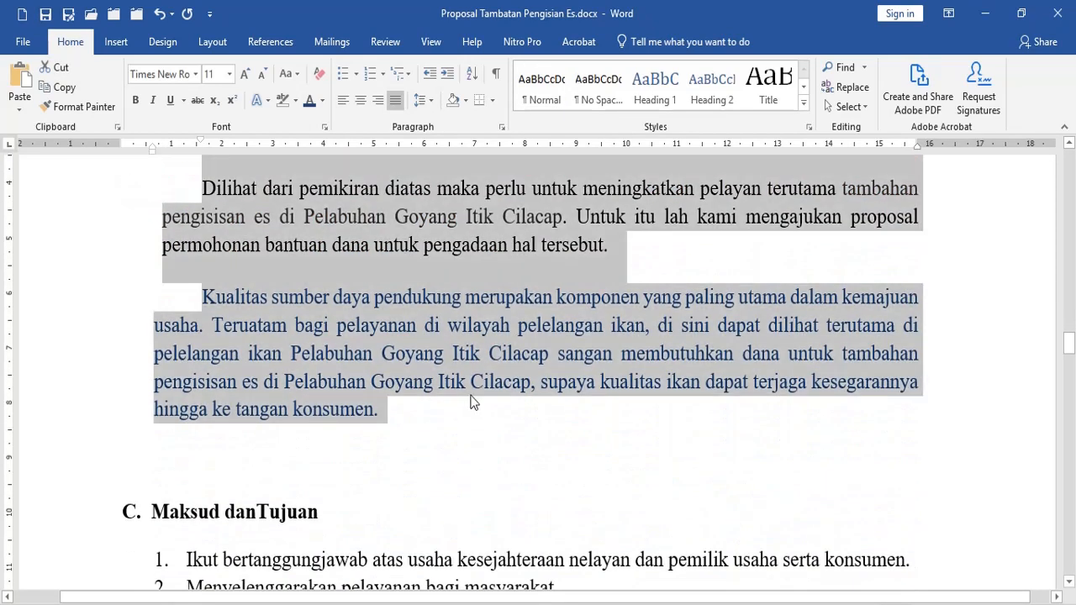
left_click(502, 127)
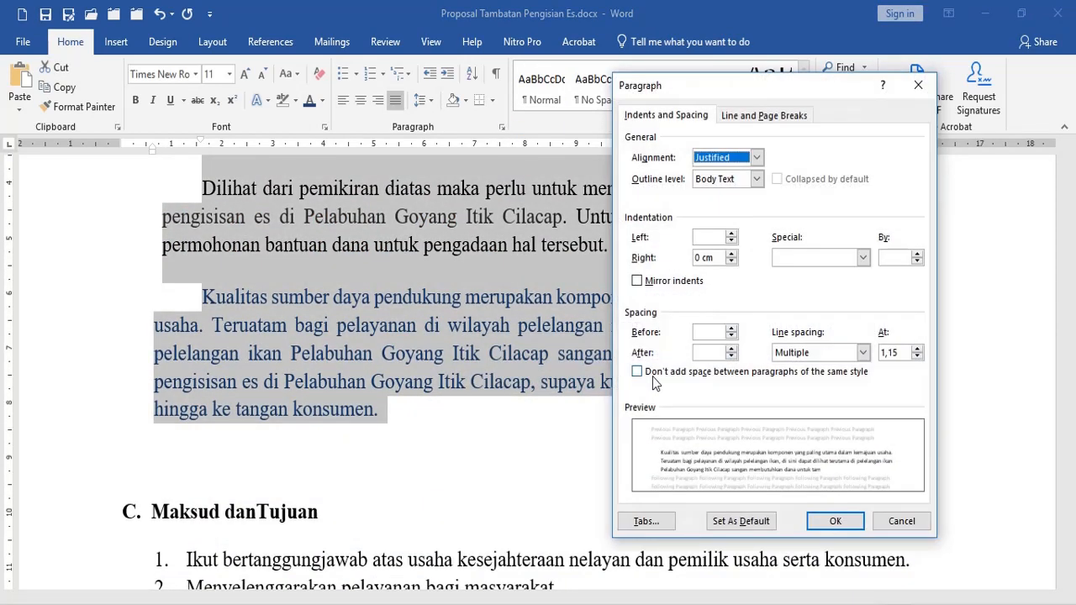
left_click(731, 357)
left_click(731, 336)
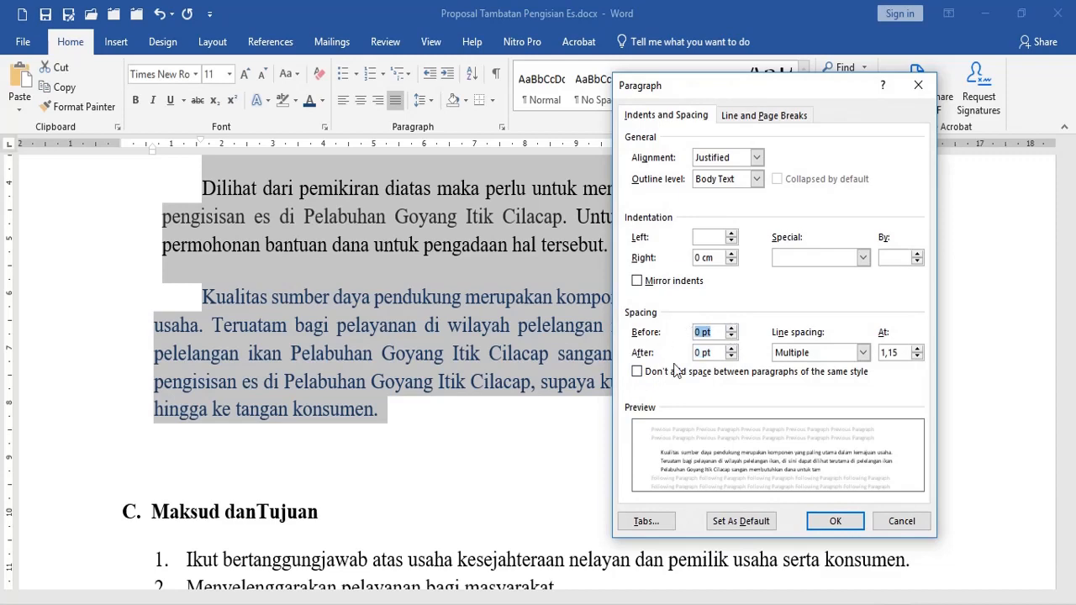
left_click(834, 521)
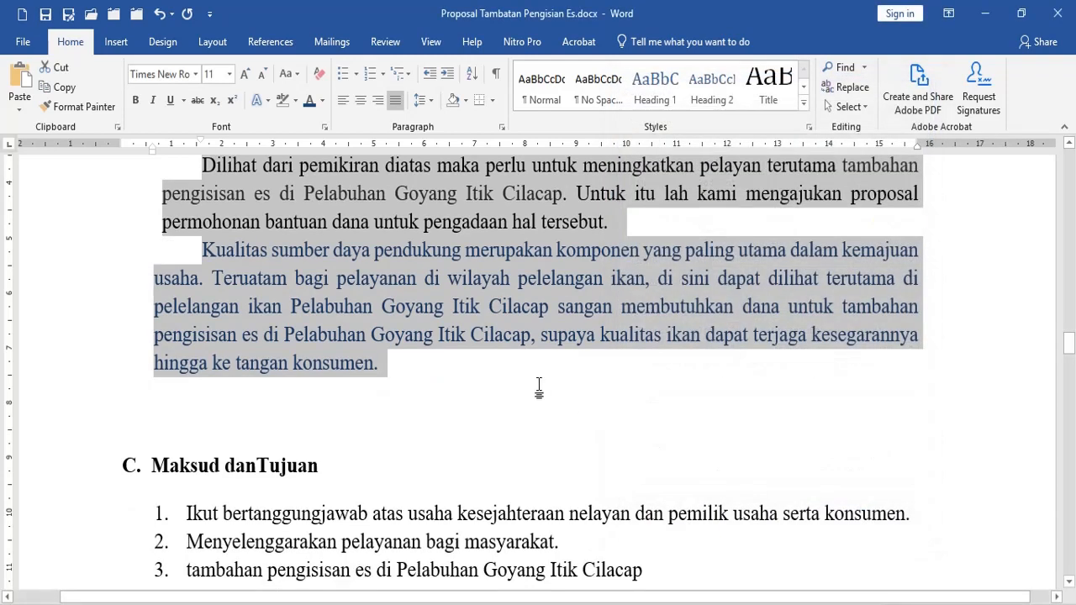
scroll(449, 355, "up", 2)
scroll(449, 355, "up", 1)
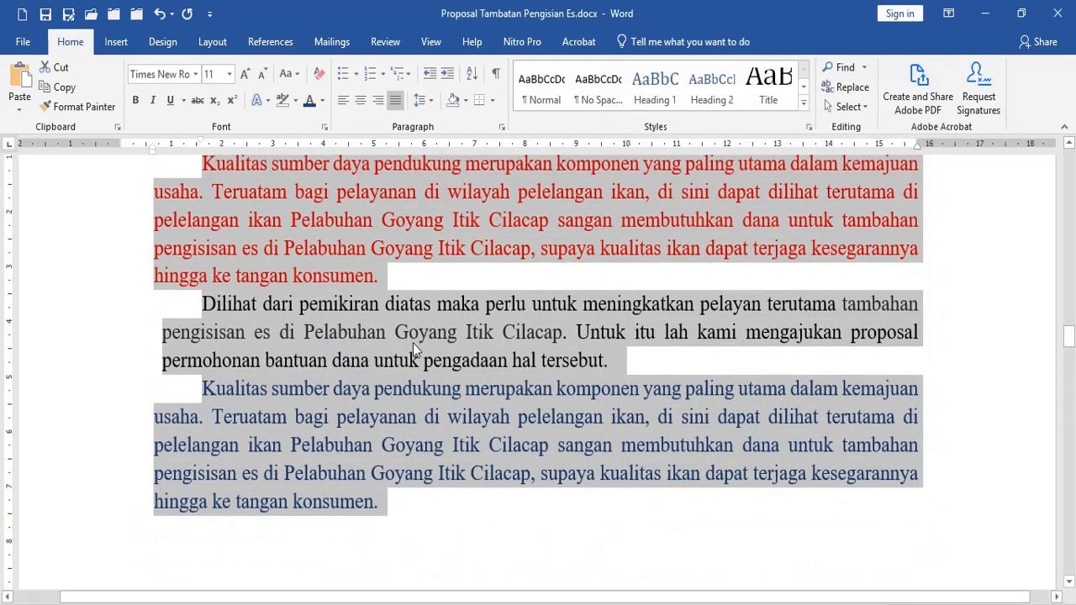
Step: Set the spacing before the black "Dilihat dari pemikiran" paragraph to 12 pt, leaving the red and blue paragraphs out
left_click(258, 247)
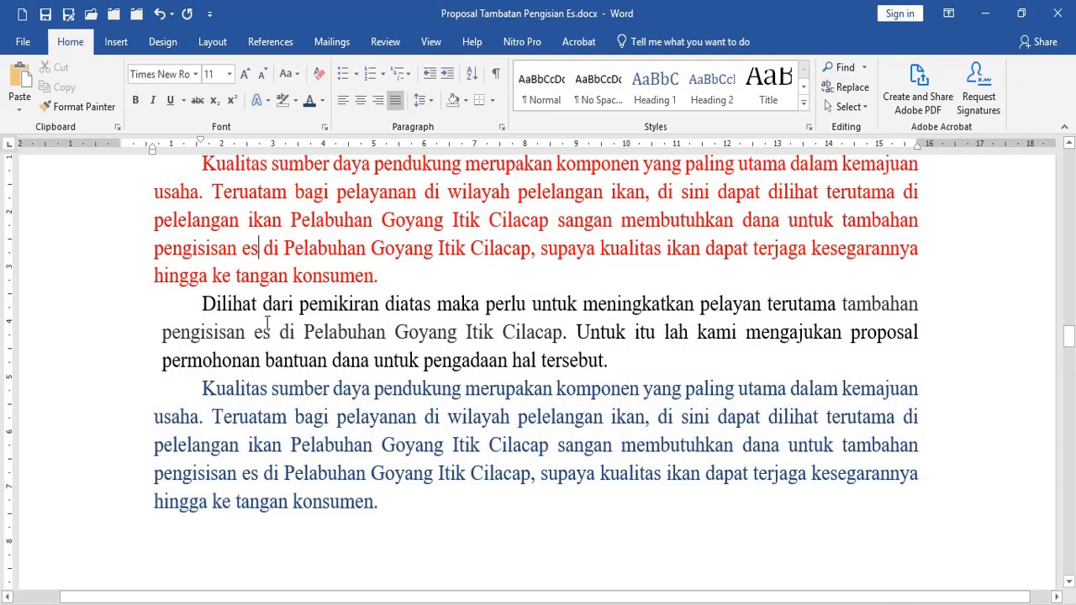
left_click_drag(78, 309, 78, 363)
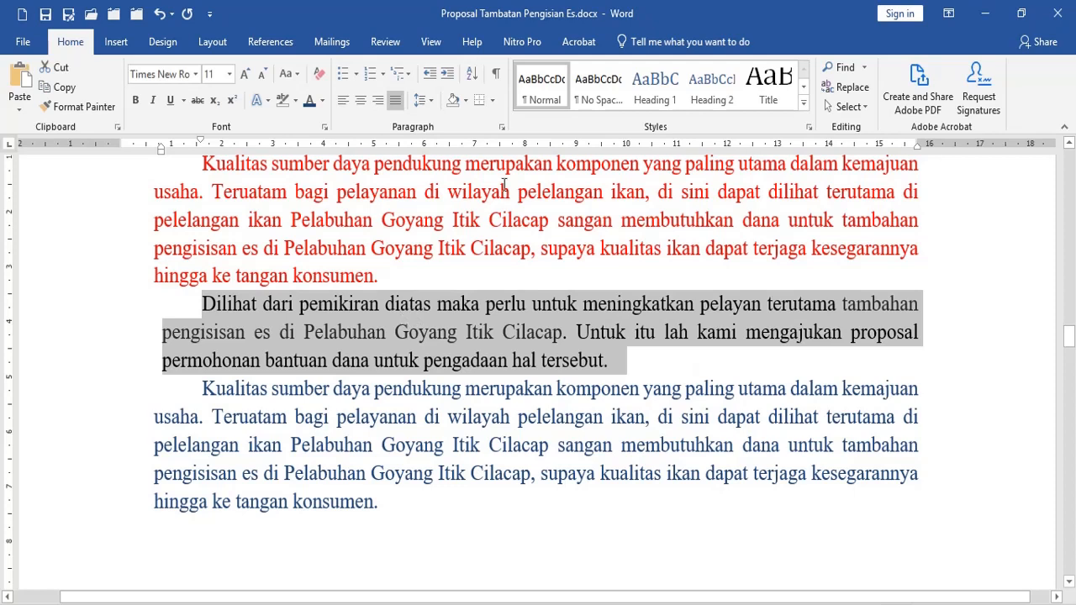
left_click(502, 128)
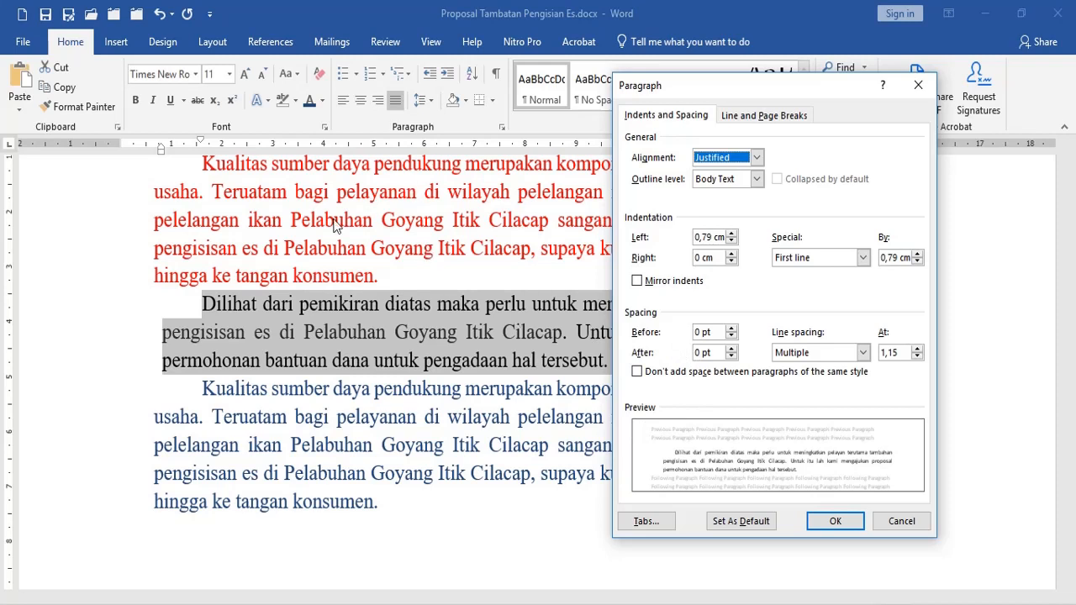
left_click(731, 329)
left_click(730, 328)
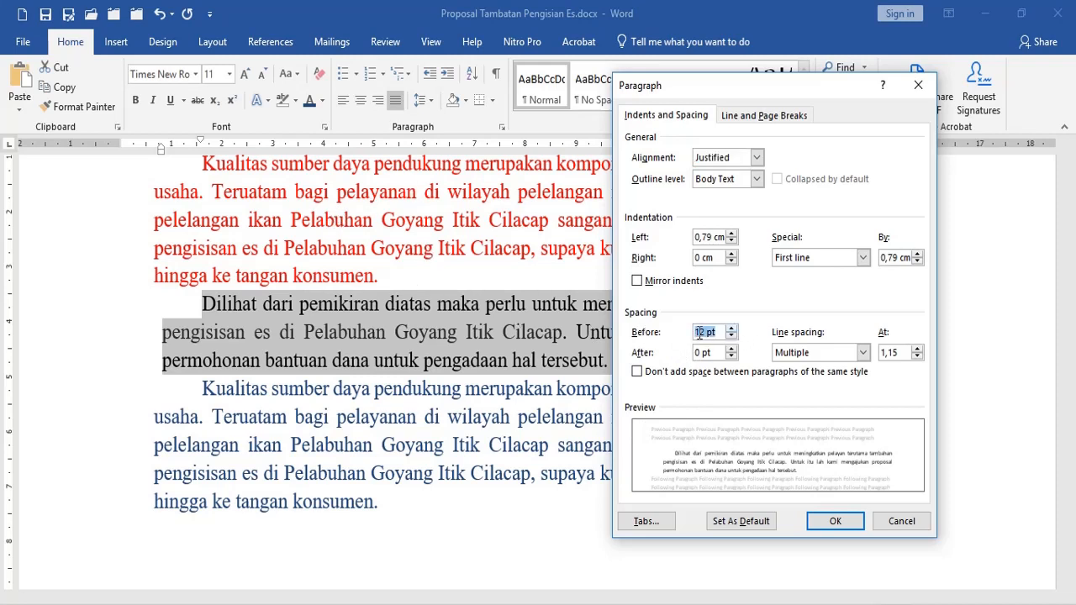
left_click(834, 523)
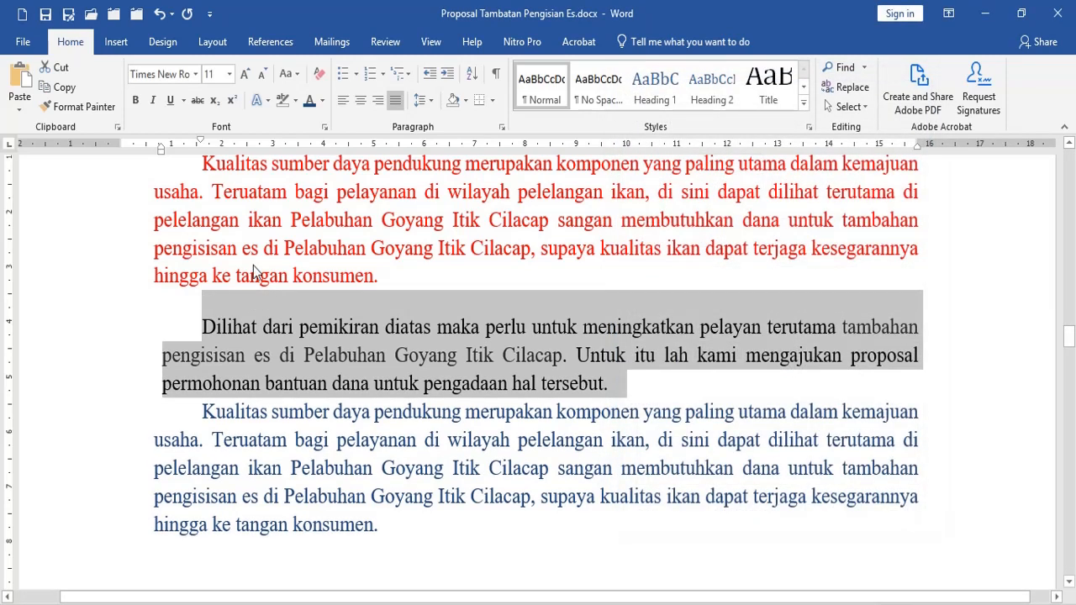
Step: Set the spacing after the black "Dilihat dari pemikiran" paragraph to 12 pt
left_click(430, 101)
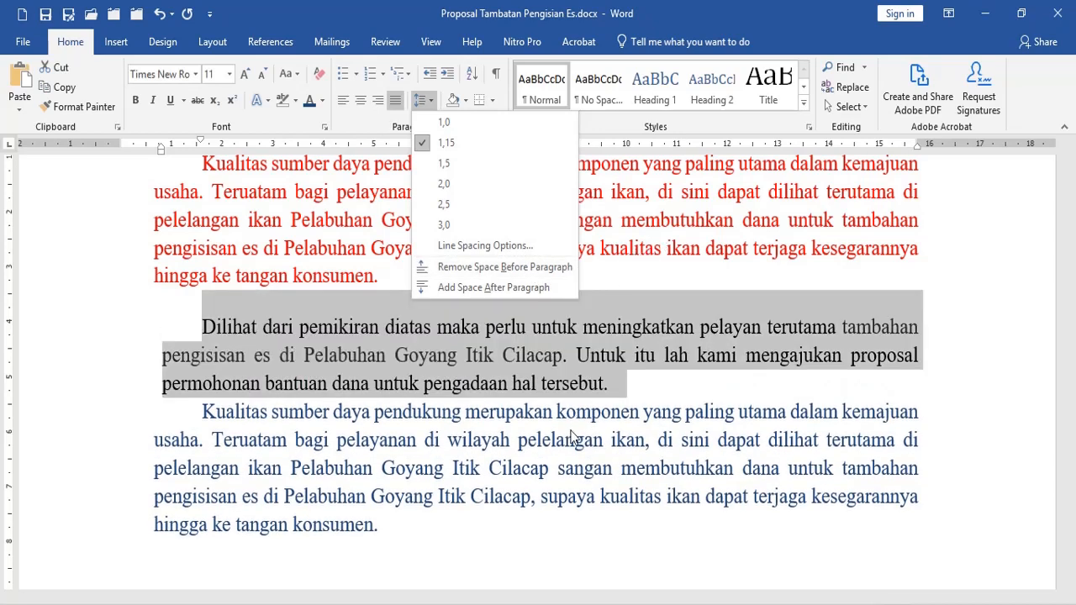
left_click(427, 433)
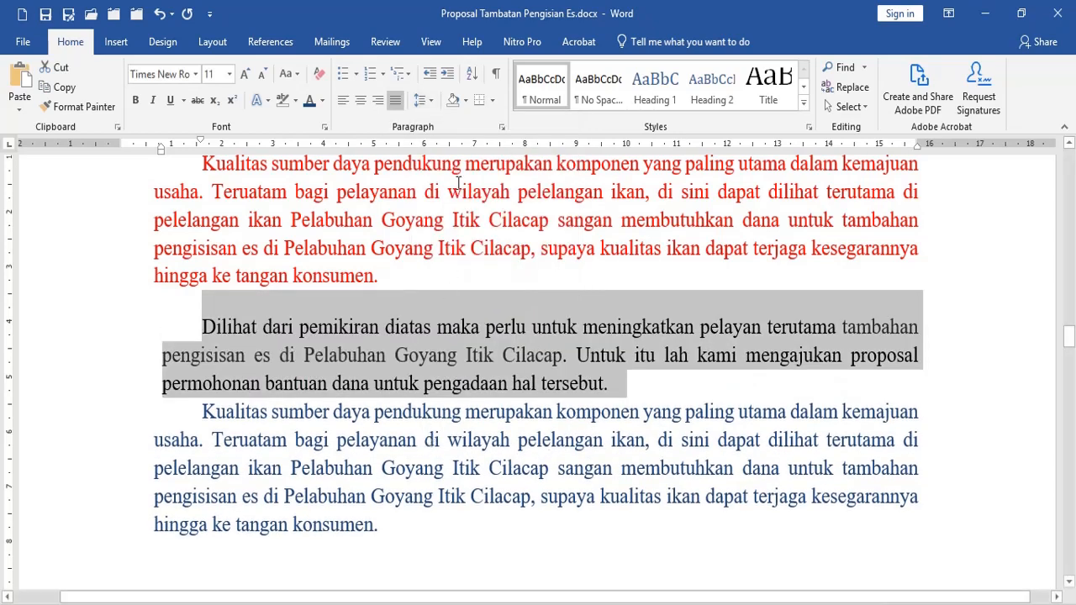
left_click(502, 127)
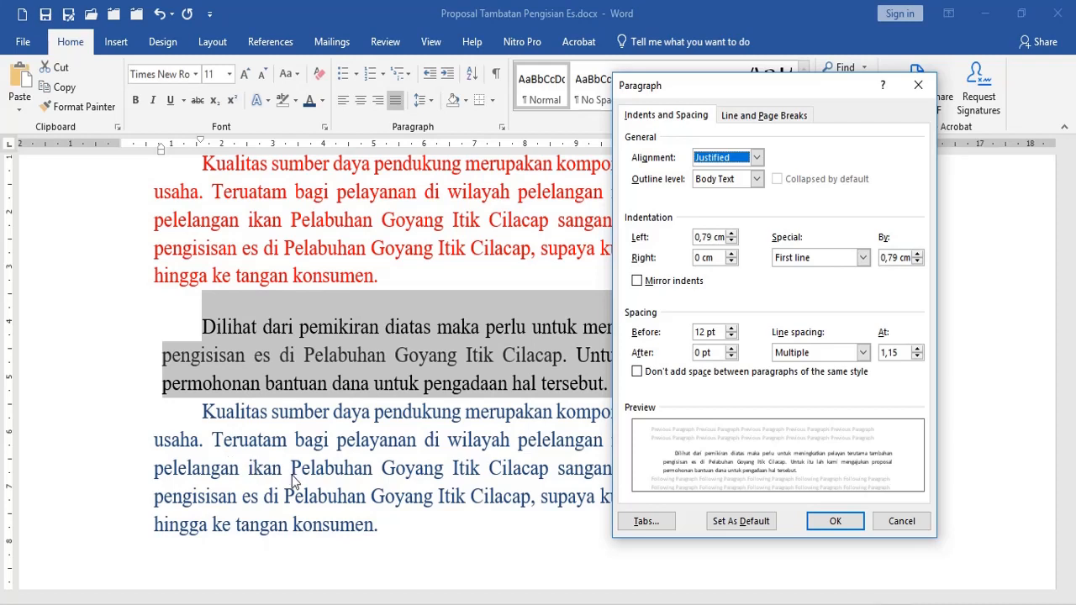
left_click(732, 349)
left_click(731, 348)
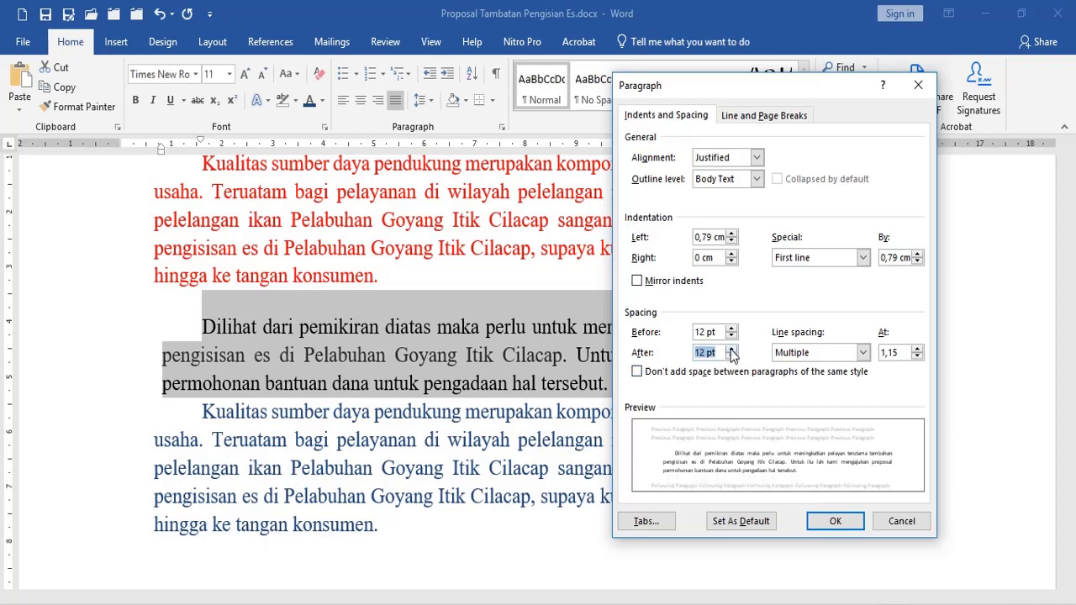
left_click(854, 521)
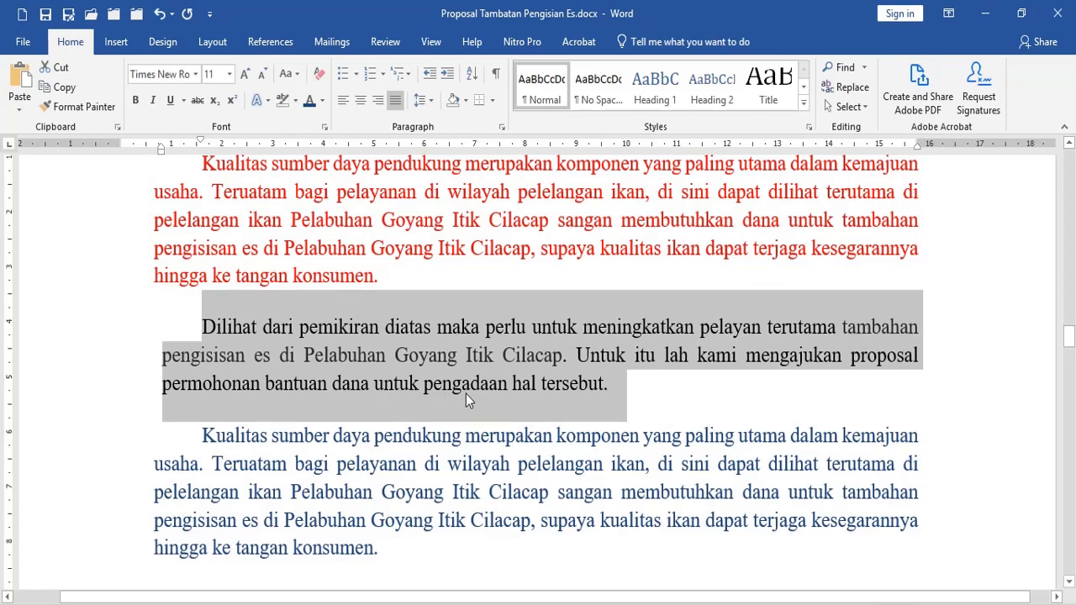
Step: Add space after each of the three numbered items under Maksud dan Tujuan and the blank line below them
scroll(468, 393, "up", 1)
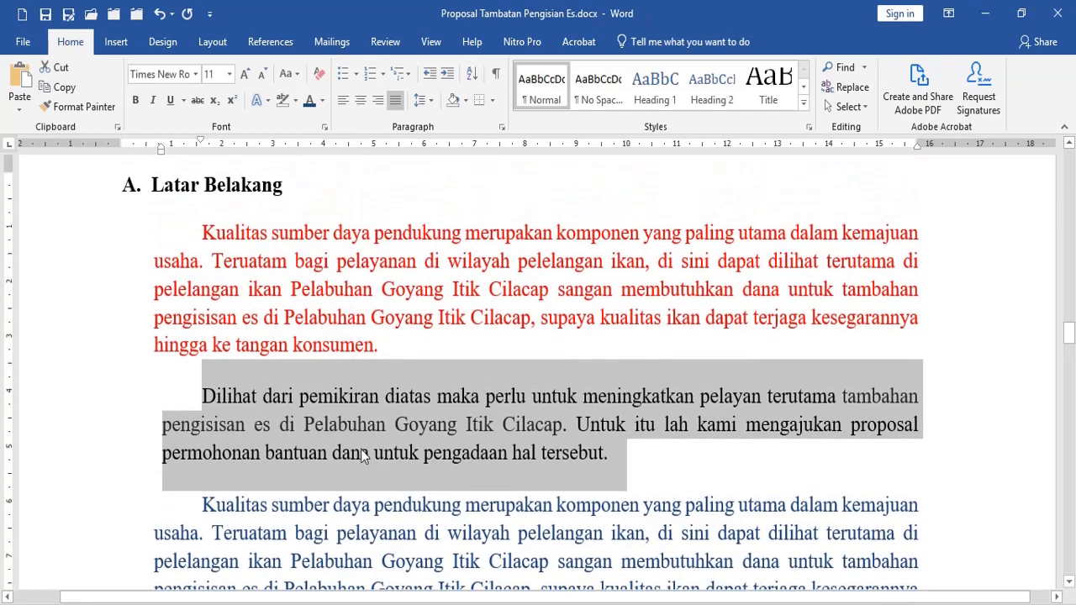
left_click(433, 101)
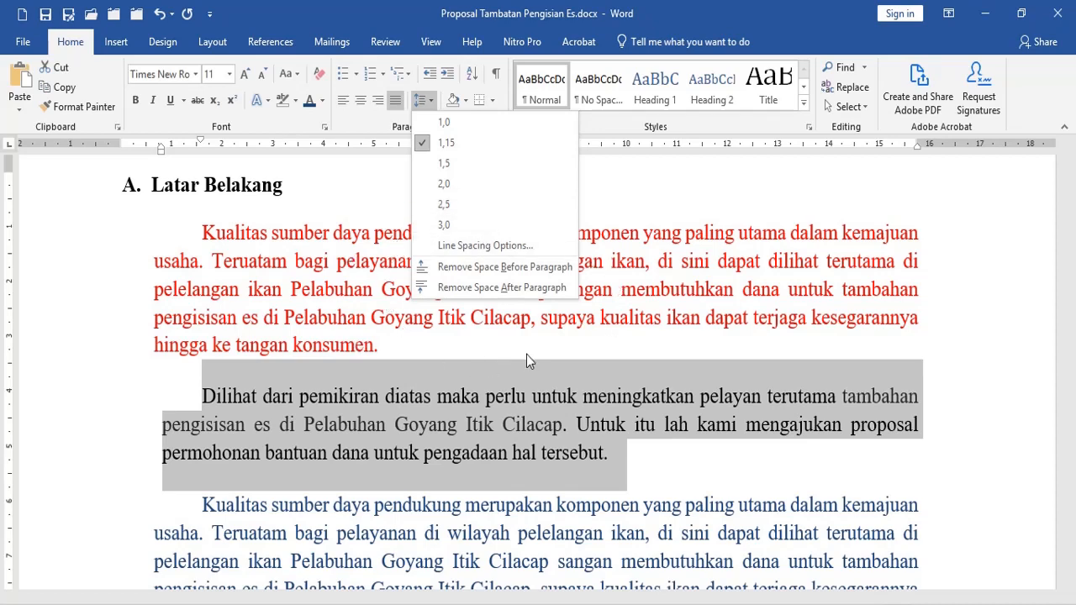
scroll(287, 471, "down", 5)
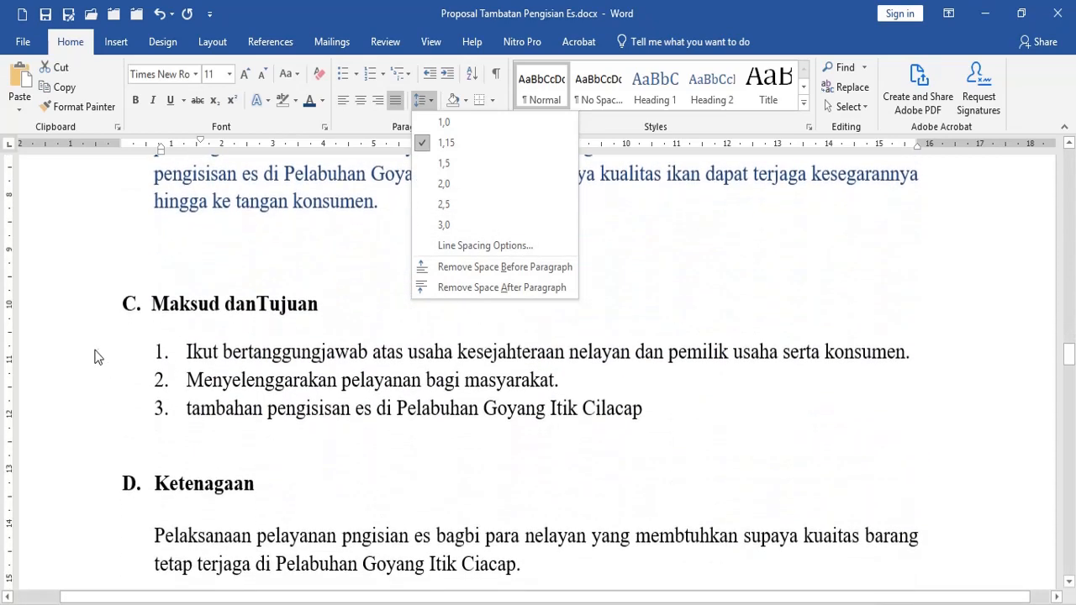
left_click(83, 357)
left_click_drag(65, 359, 73, 440)
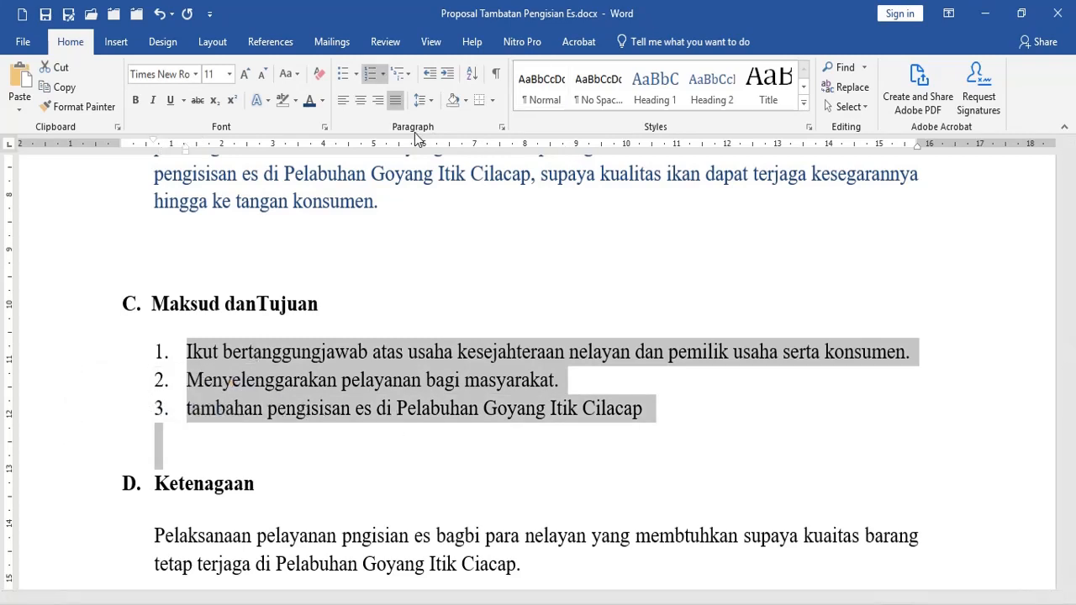
left_click(429, 106)
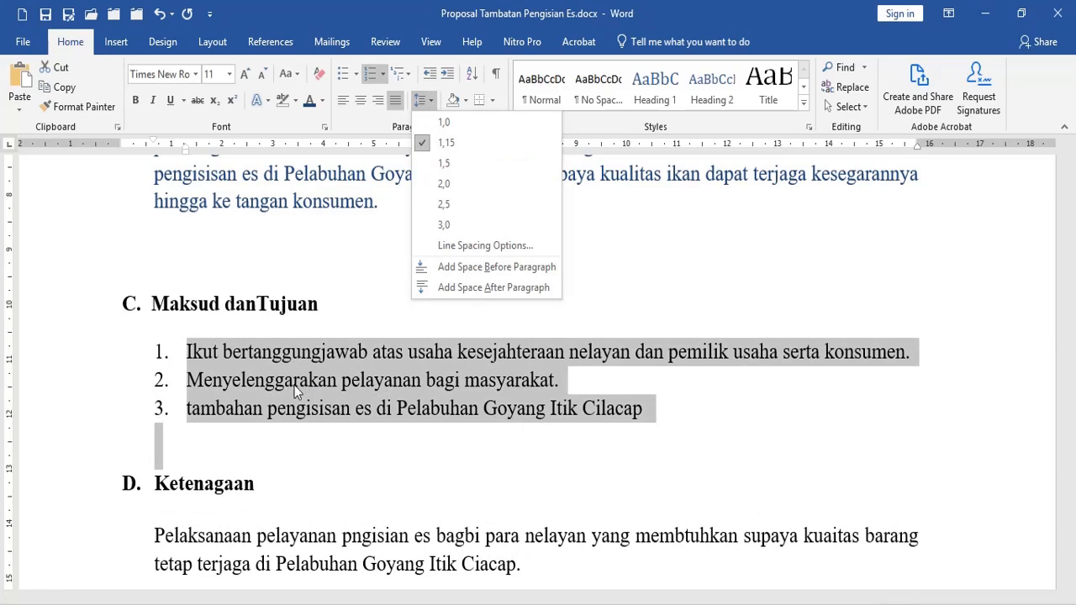
left_click(479, 288)
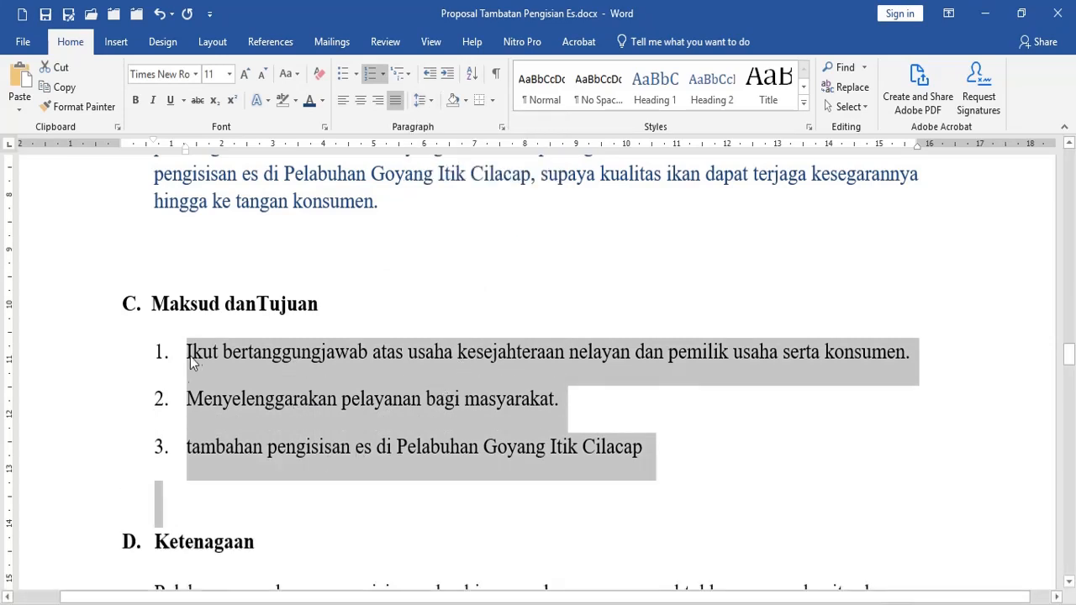